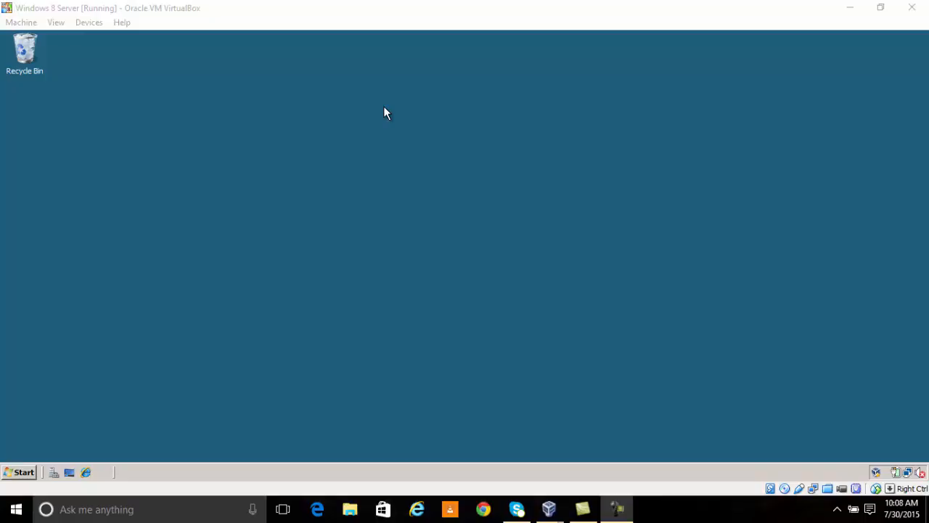
Step: Give focus to the running Windows 8 Server VM window in VirtualBox
{"action": "left_click", "coordinate": [277, 26]}
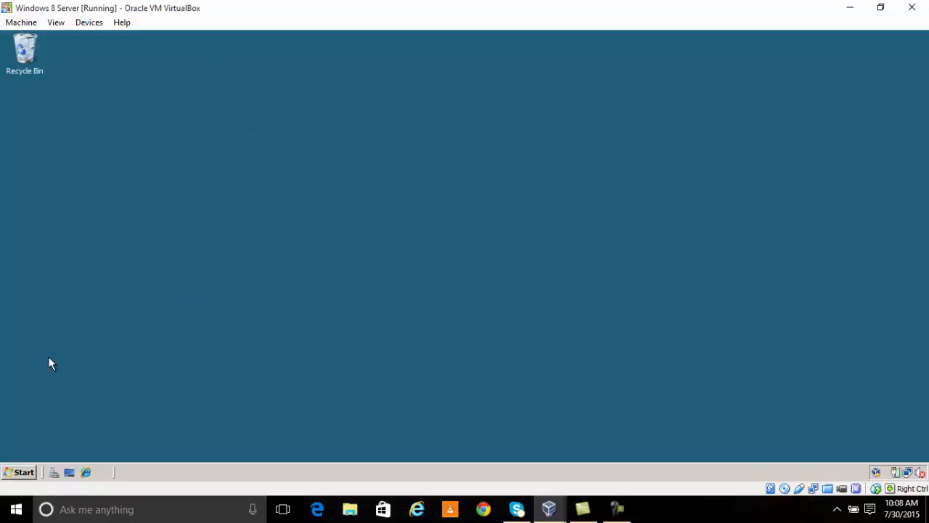
{"action": "left_click", "coordinate": [33, 473]}
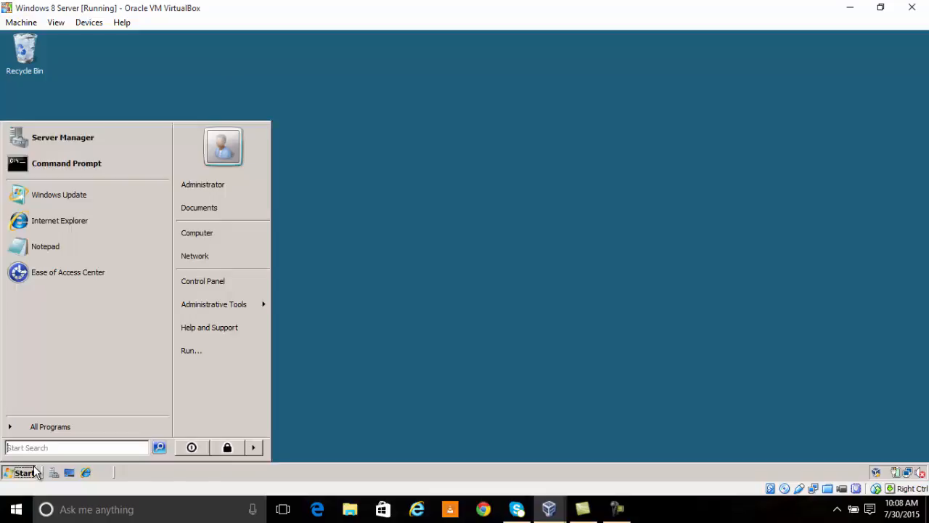
{"action": "left_click", "coordinate": [86, 140]}
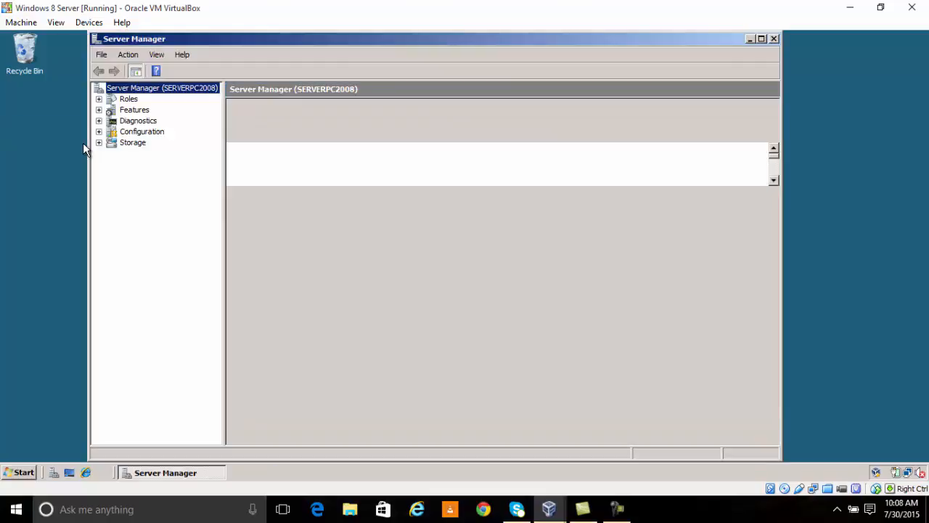
{"action": "left_click", "coordinate": [130, 98]}
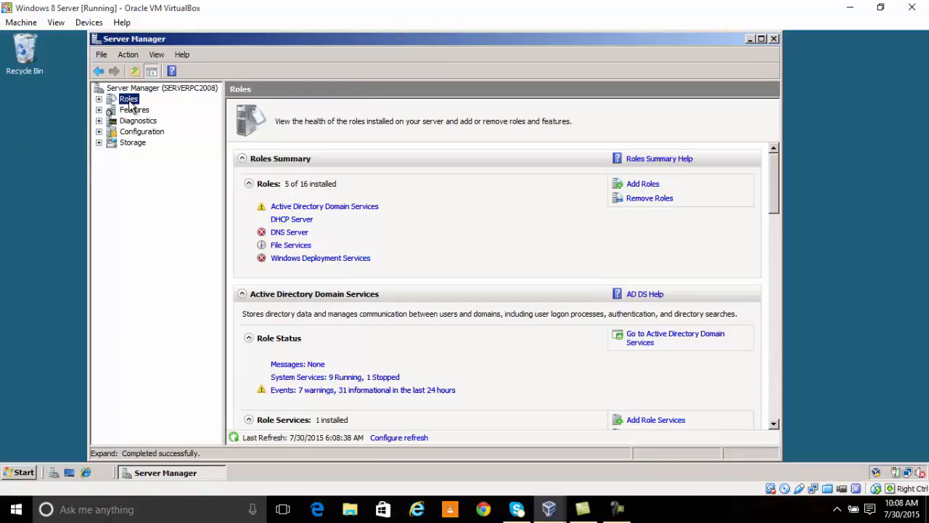
{"action": "left_click", "coordinate": [639, 188]}
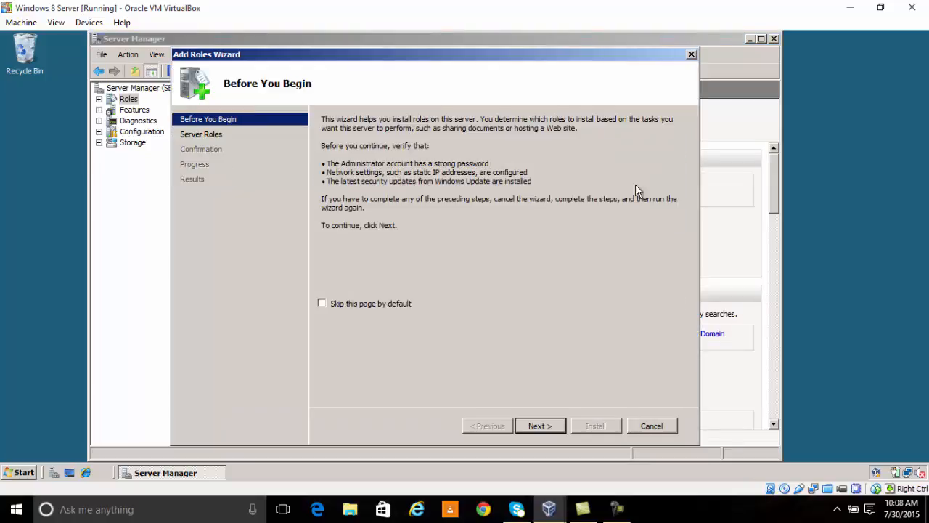
{"action": "left_click", "coordinate": [207, 139]}
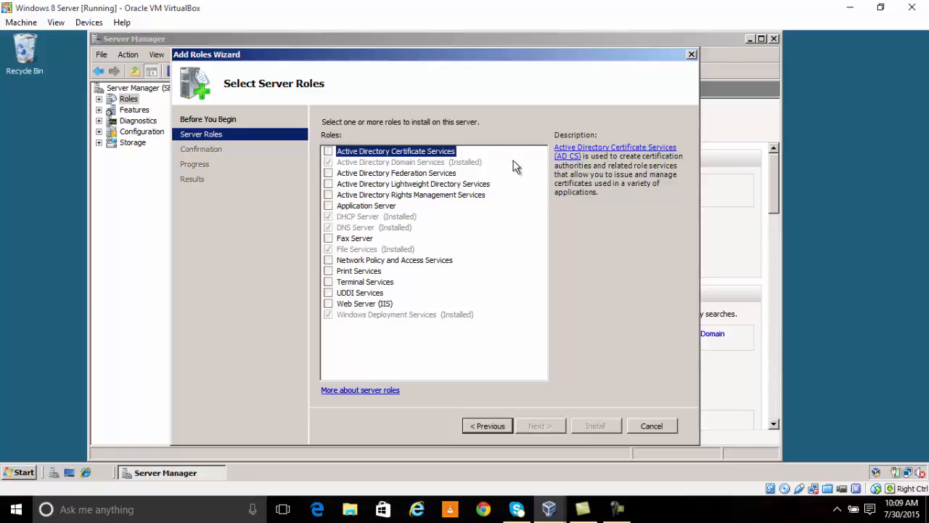
{"action": "left_click", "coordinate": [652, 425]}
{"action": "left_click", "coordinate": [486, 257]}
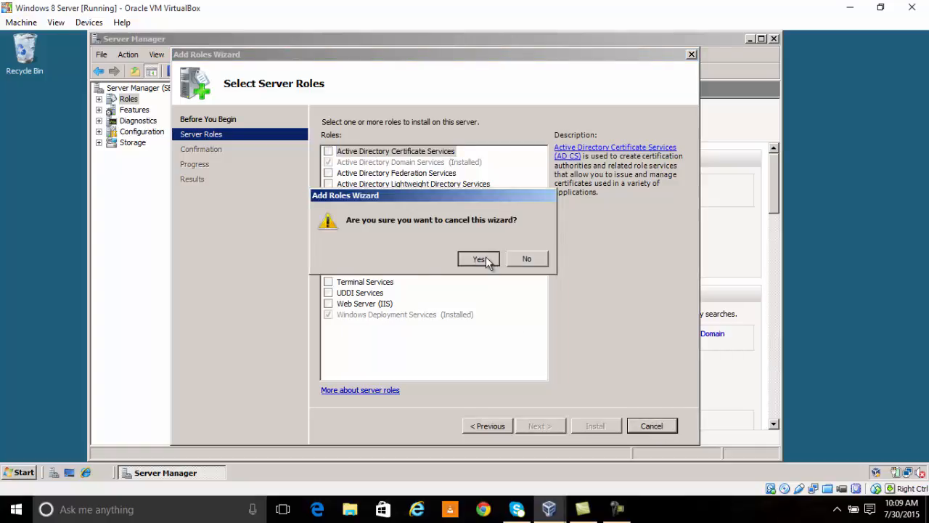
{"action": "left_click", "coordinate": [773, 40]}
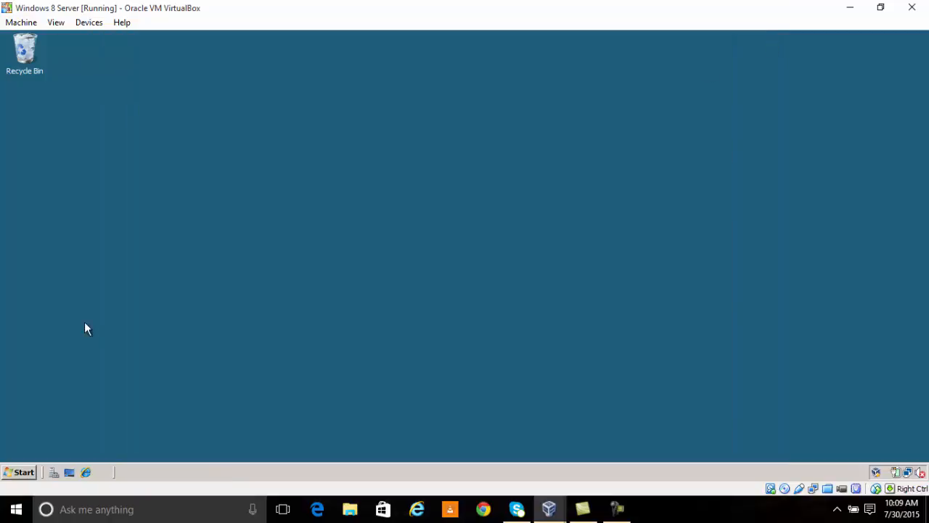
Step: Launch Windows Deployment Services from Administrative Tools and show ServerPC2008.kac.com under Servers
{"action": "left_click", "coordinate": [25, 474]}
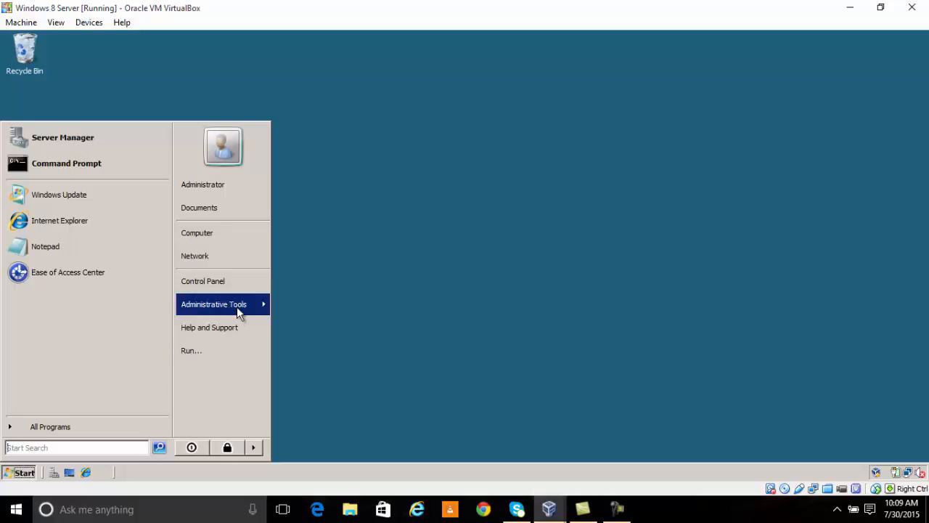
{"action": "mouse_move", "coordinate": [237, 307]}
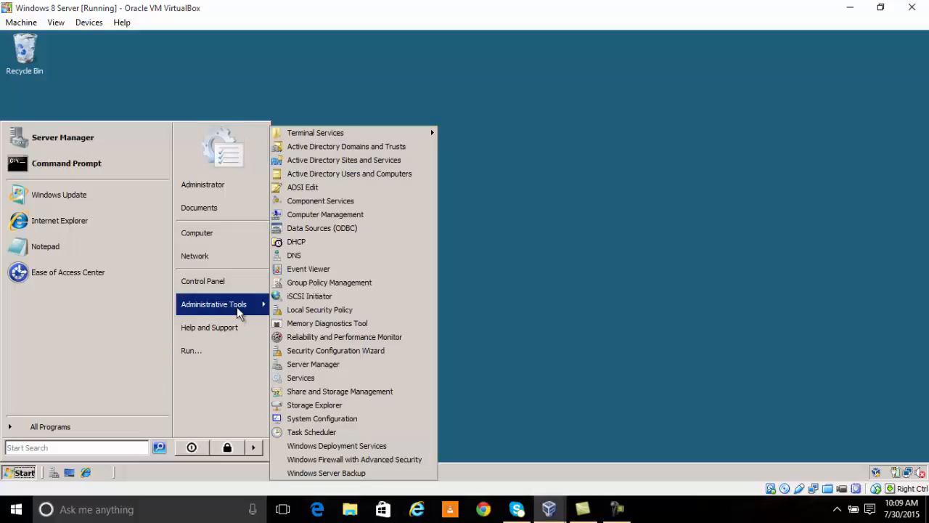
{"action": "left_click", "coordinate": [332, 447]}
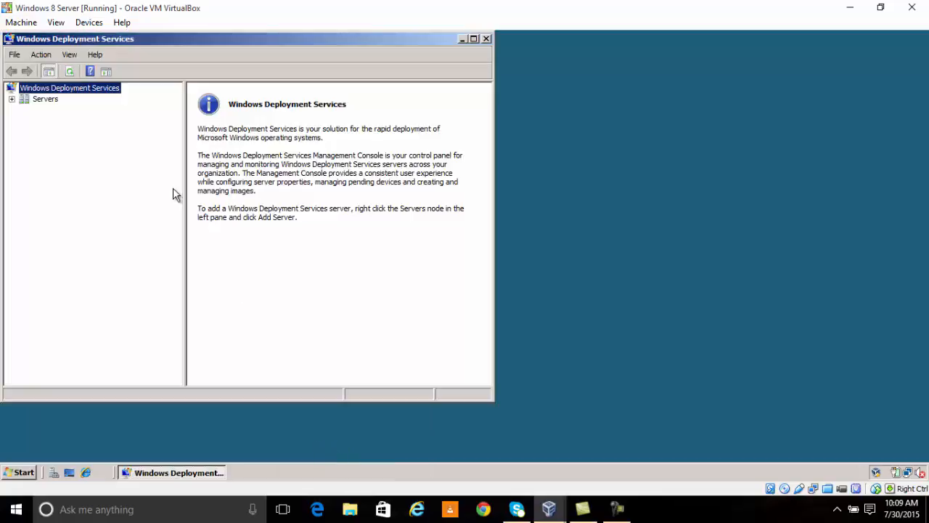
{"action": "left_click_drag", "start_coordinate": [270, 39], "coordinate": [316, 57]}
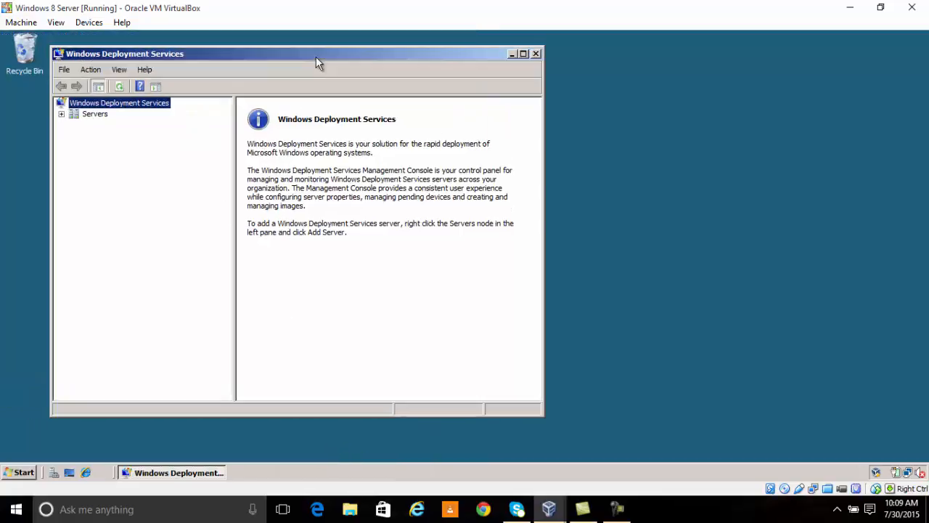
{"action": "left_click", "coordinate": [61, 115]}
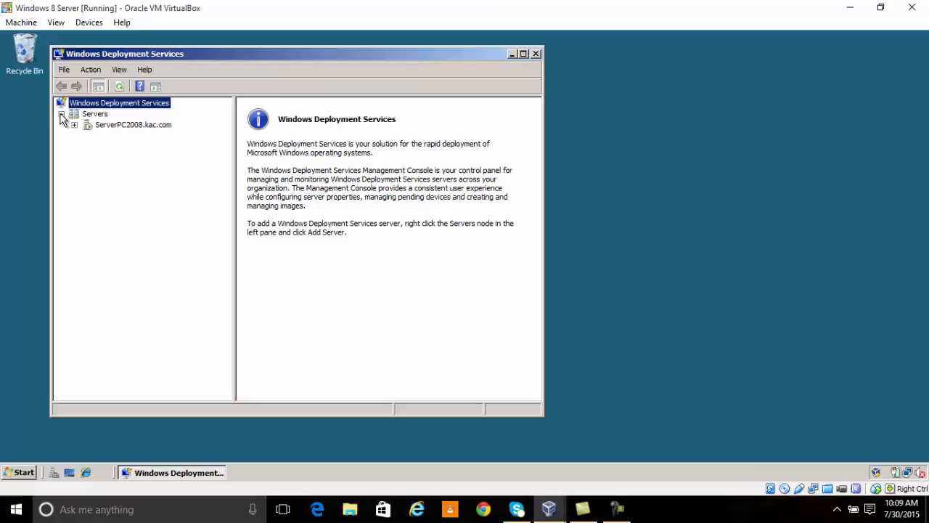
{"action": "left_click", "coordinate": [88, 125]}
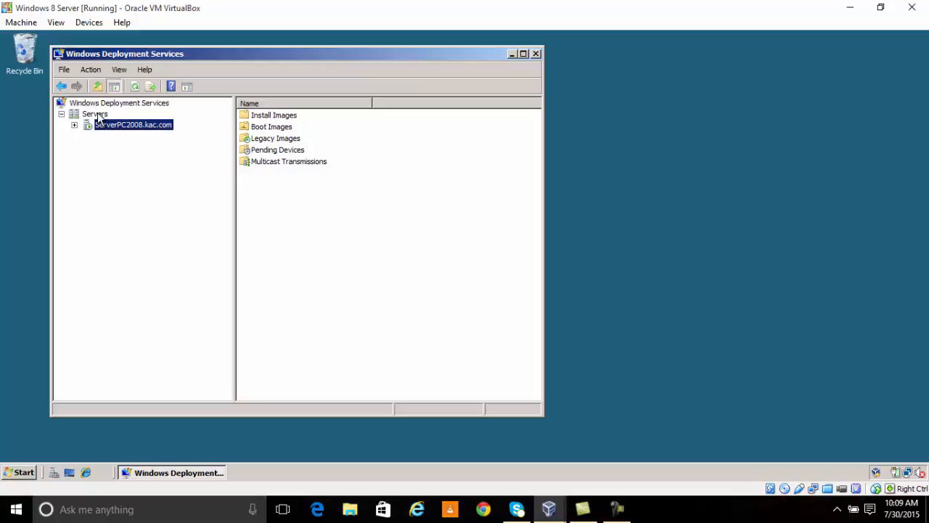
Step: Expand ServerPC2008.kac.com in the tree and bring up its context menu
{"action": "right_click", "coordinate": [97, 115]}
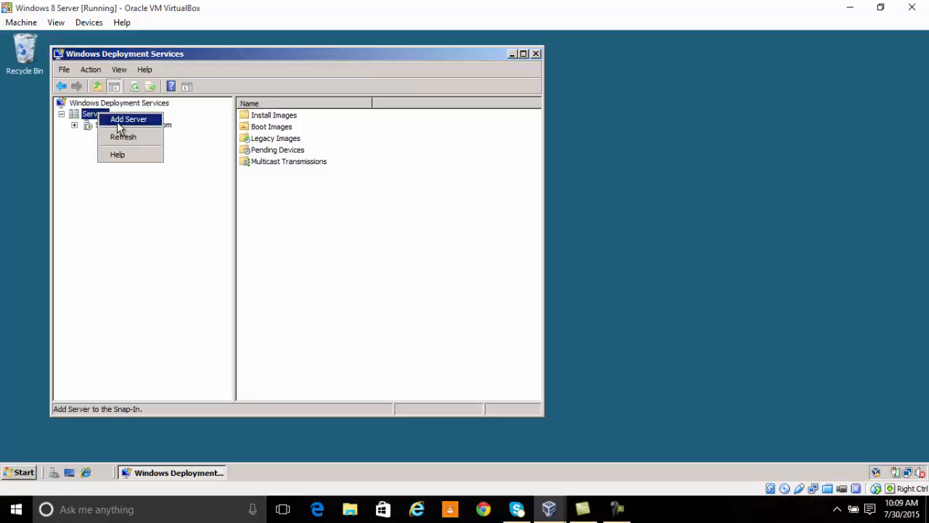
{"action": "left_click", "coordinate": [117, 187]}
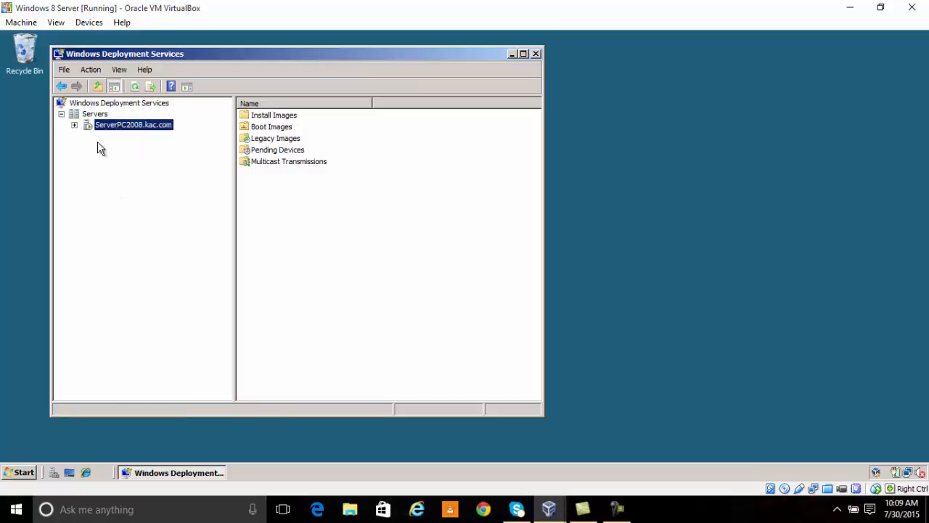
{"action": "left_click", "coordinate": [74, 126]}
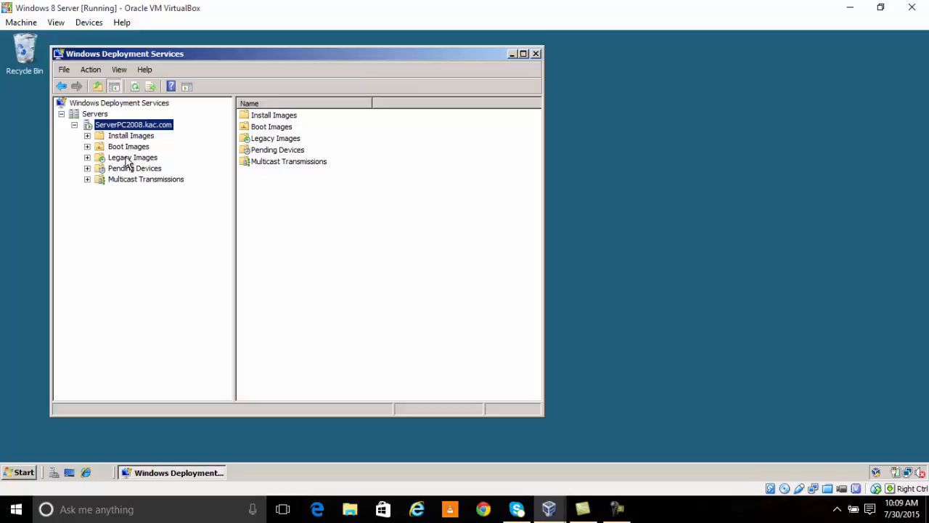
{"action": "right_click", "coordinate": [126, 127]}
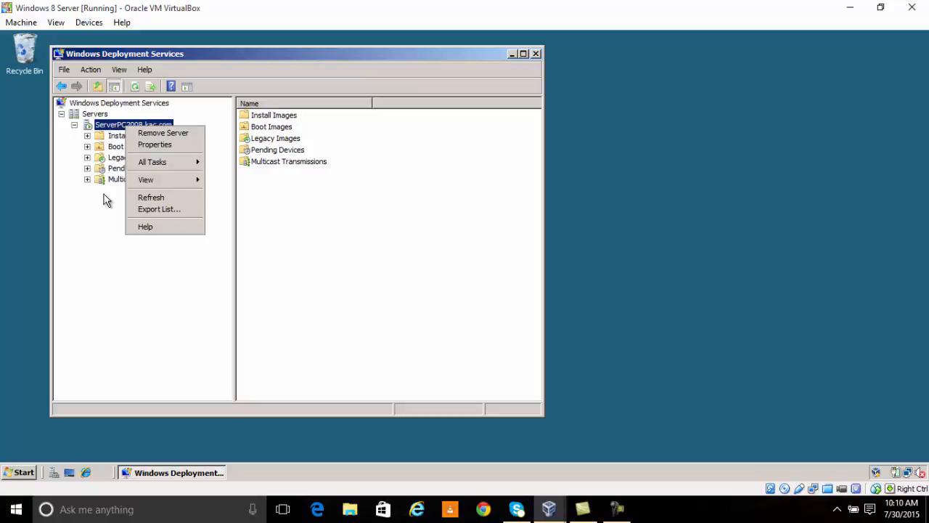
Step: Open ServerPC2008.kac.com properties, review its tabs, and toggle the DHCP port 67 listening option
{"action": "left_click", "coordinate": [151, 145]}
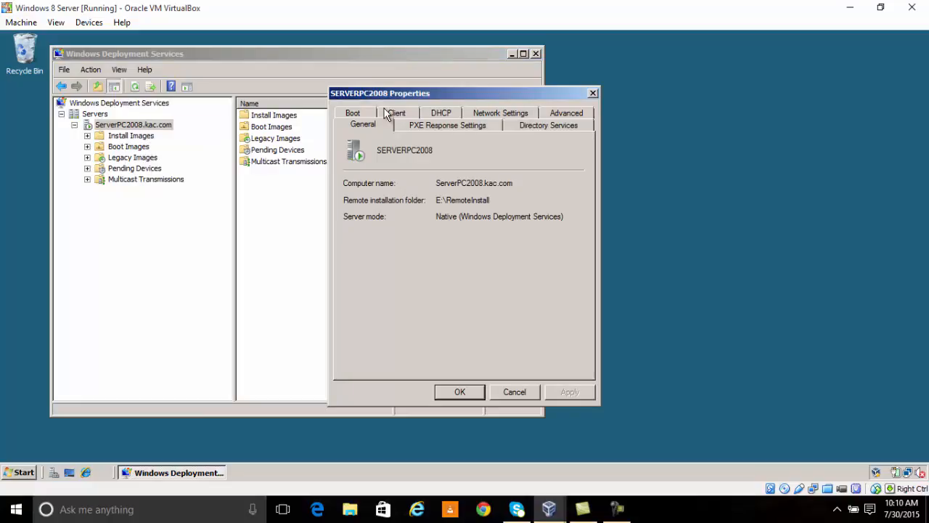
{"action": "left_click_drag", "start_coordinate": [388, 93], "coordinate": [285, 103]}
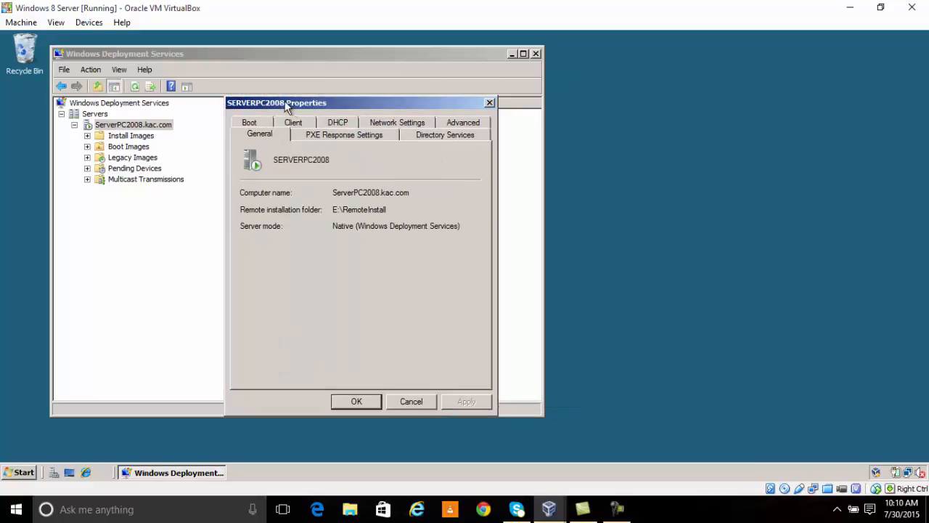
{"action": "left_click", "coordinate": [313, 139]}
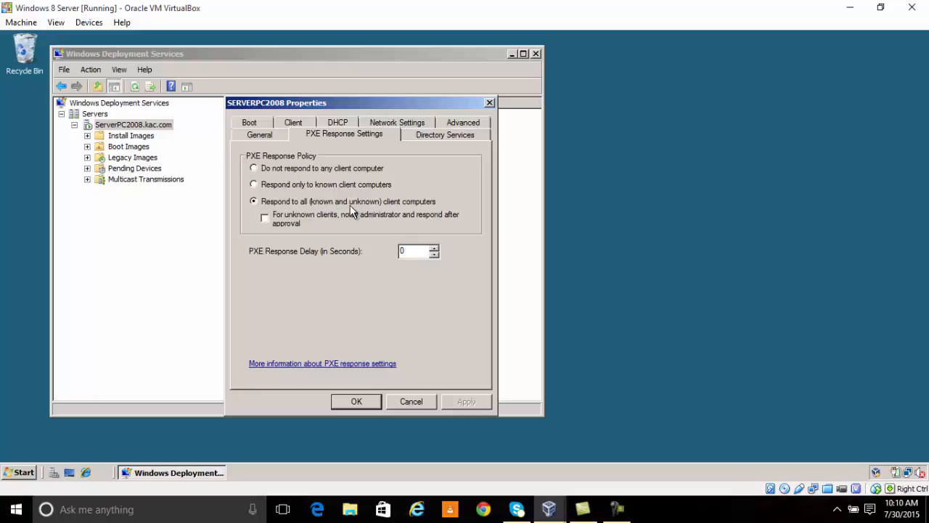
{"action": "left_click", "coordinate": [428, 134]}
{"action": "left_click", "coordinate": [450, 125]}
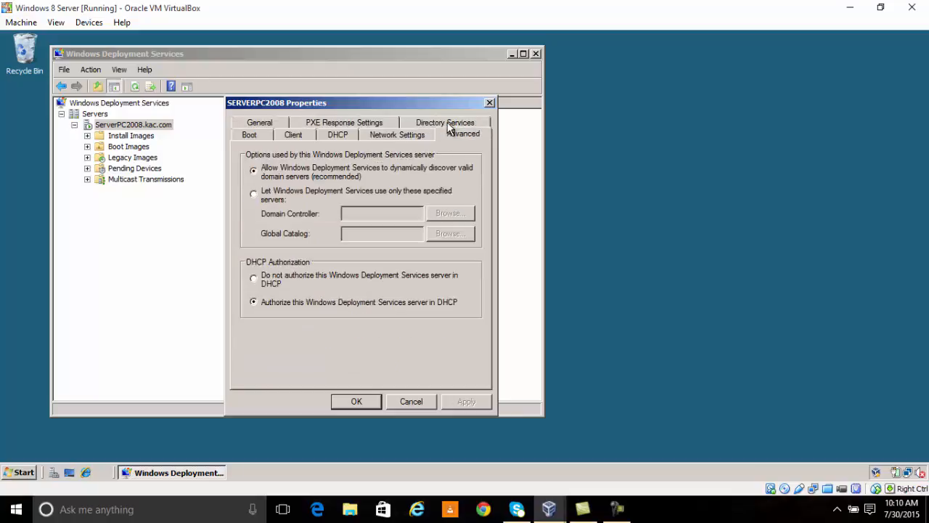
{"action": "left_click", "coordinate": [410, 133]}
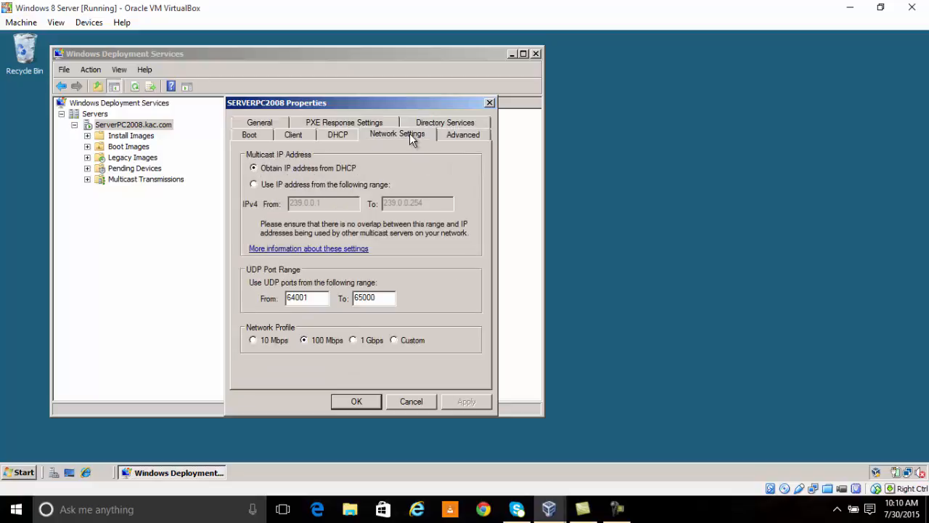
{"action": "left_click", "coordinate": [346, 135]}
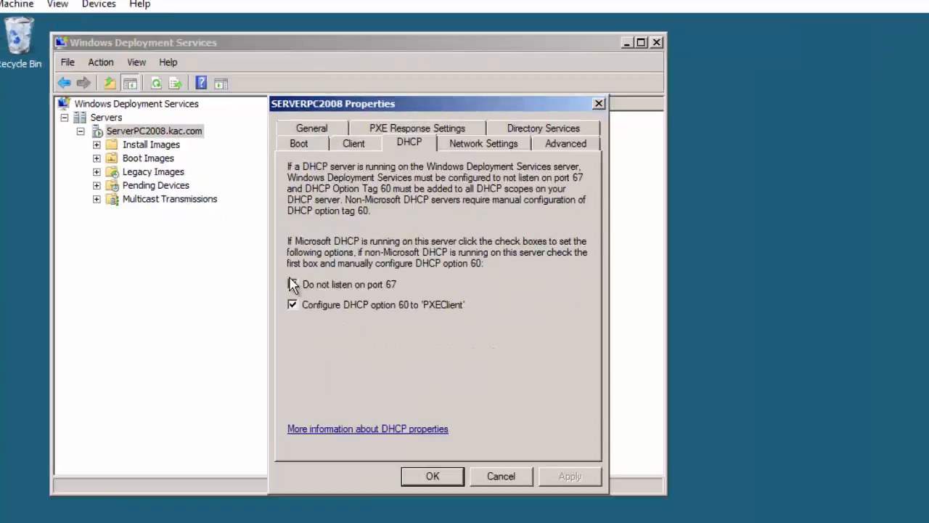
{"action": "left_click", "coordinate": [244, 249]}
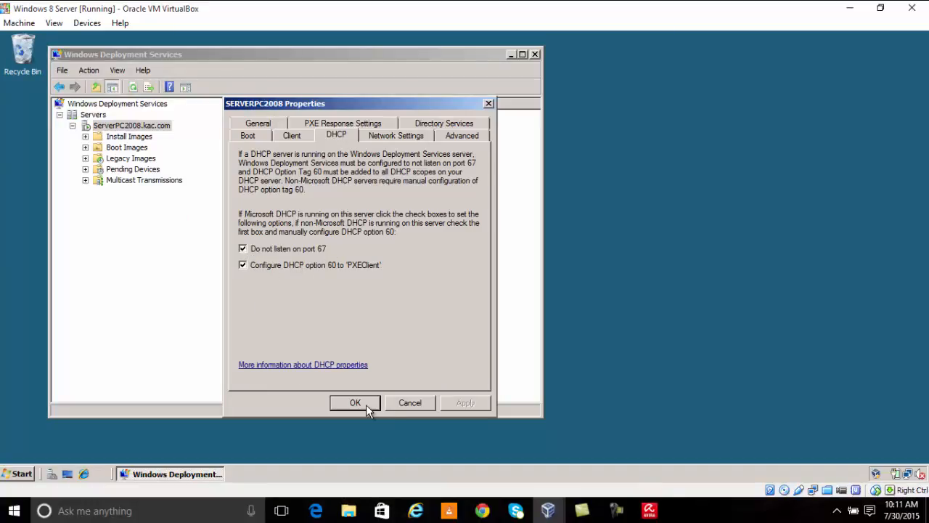
Step: Cycle through the remaining property tabs back to General and accept with OK
{"action": "left_click", "coordinate": [298, 135]}
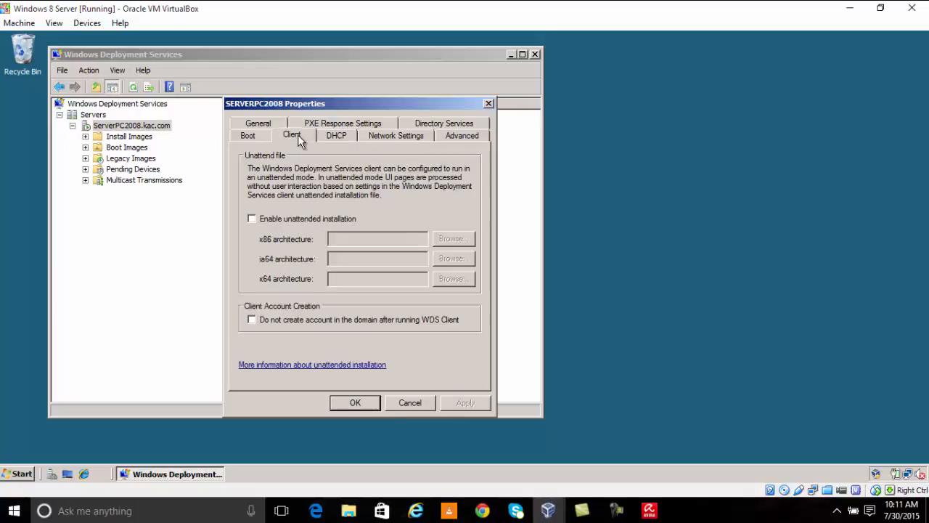
{"action": "left_click", "coordinate": [260, 140]}
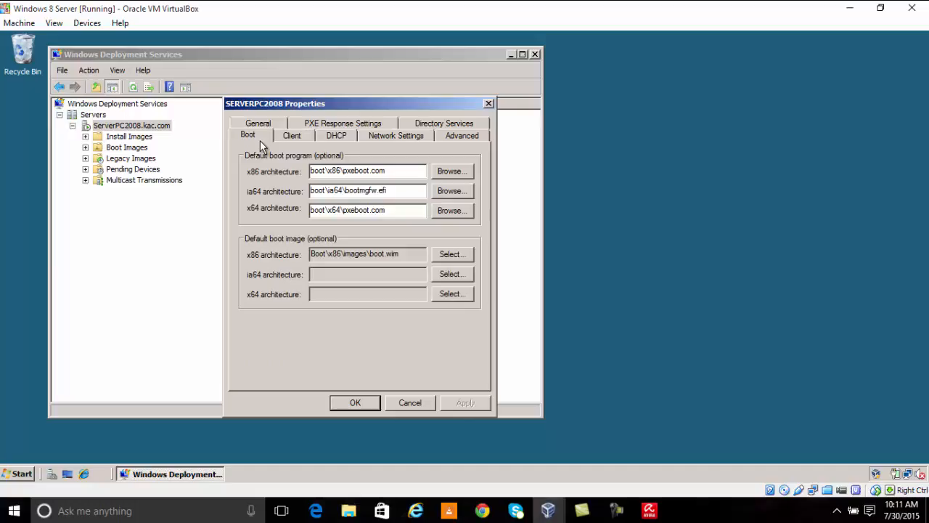
{"action": "left_click", "coordinate": [457, 124]}
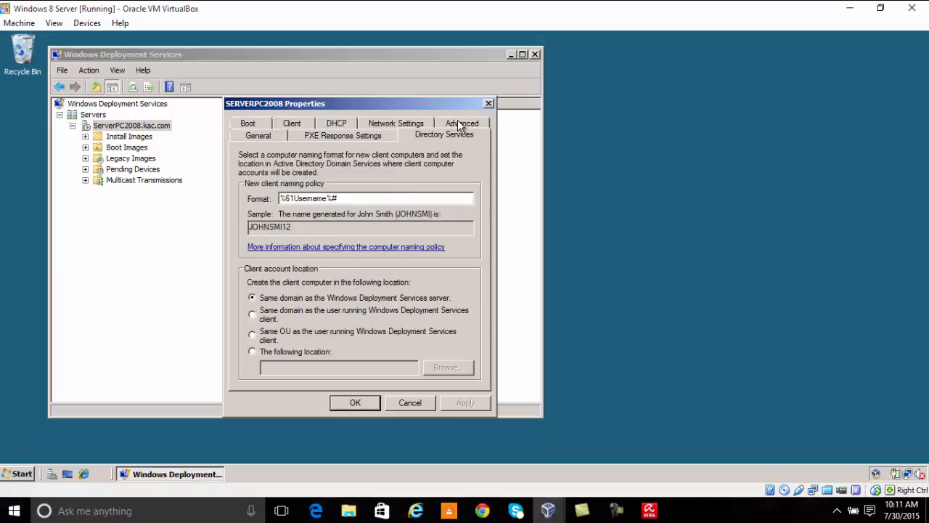
{"action": "left_click", "coordinate": [245, 126]}
{"action": "left_click", "coordinate": [290, 137]}
{"action": "left_click", "coordinate": [338, 138]}
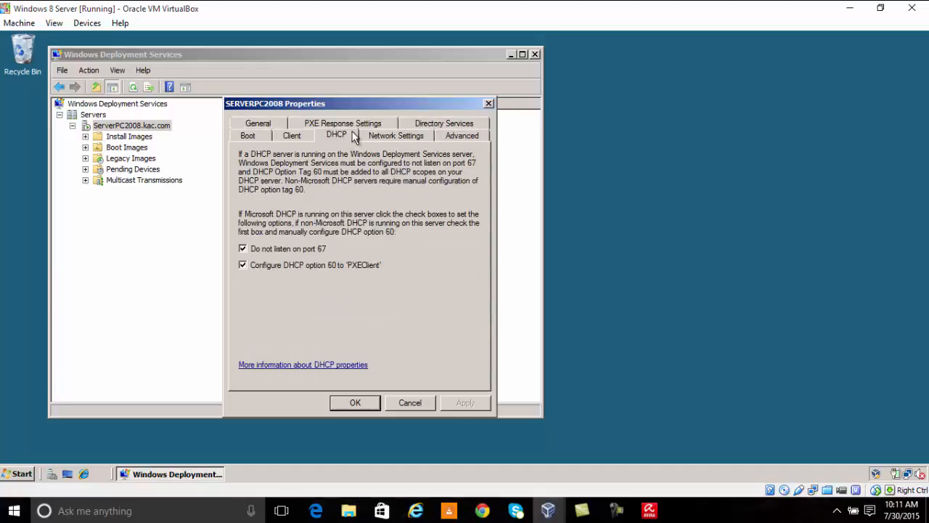
{"action": "left_click", "coordinate": [390, 134]}
{"action": "left_click", "coordinate": [458, 138]}
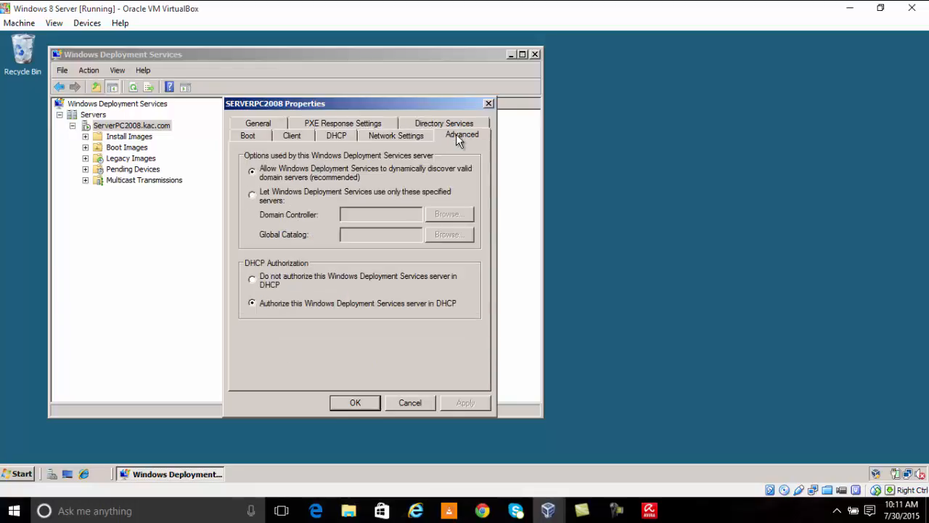
{"action": "left_click", "coordinate": [457, 125]}
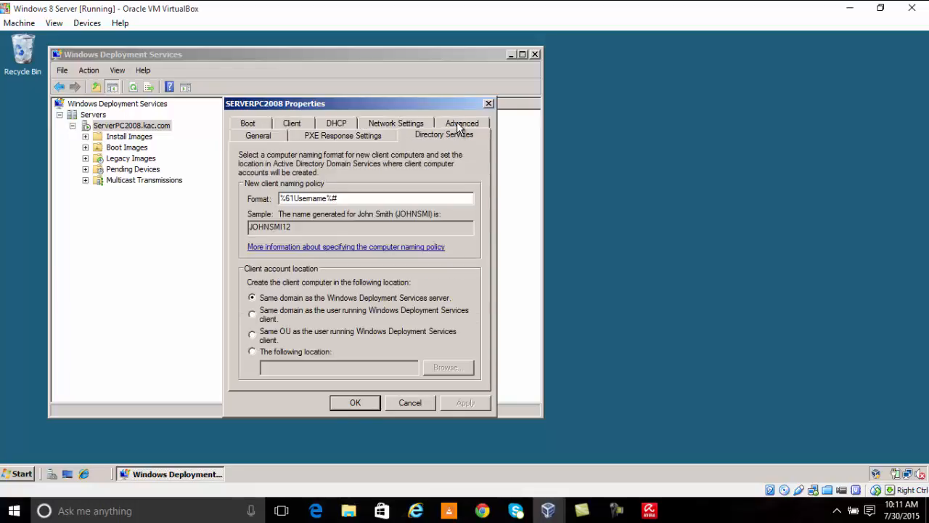
{"action": "left_click", "coordinate": [366, 135]}
{"action": "left_click", "coordinate": [279, 133]}
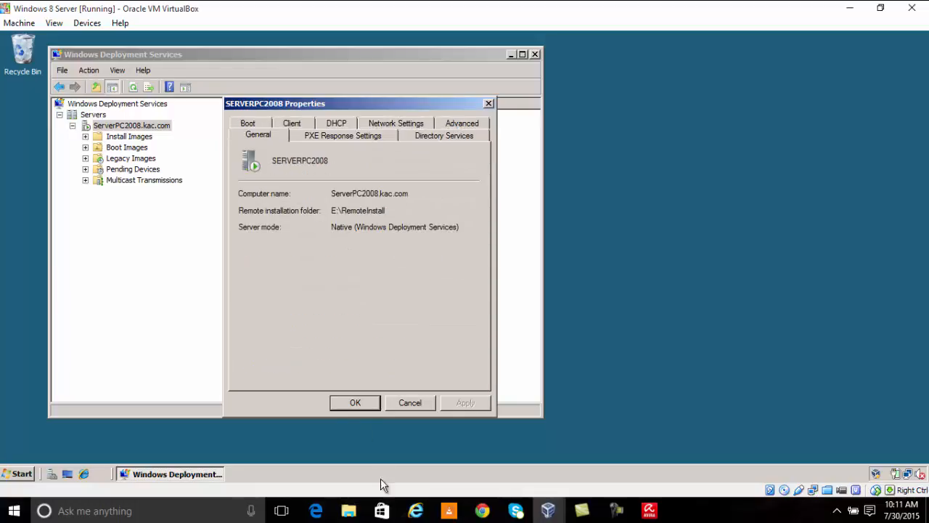
{"action": "left_click", "coordinate": [356, 404]}
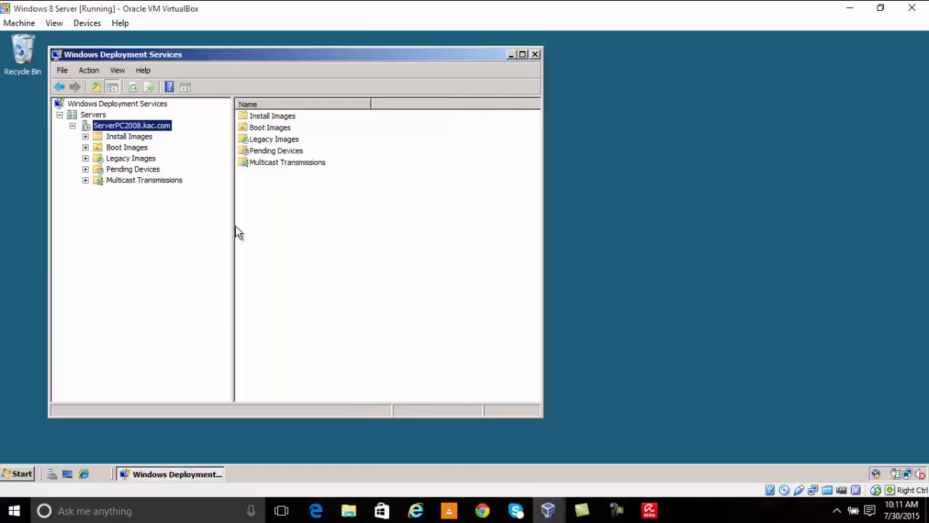
Step: Browse the server's Install Images, Legacy Images, Multicast Transmissions and Boot Images nodes
{"action": "left_click", "coordinate": [125, 138]}
{"action": "left_click", "coordinate": [123, 158]}
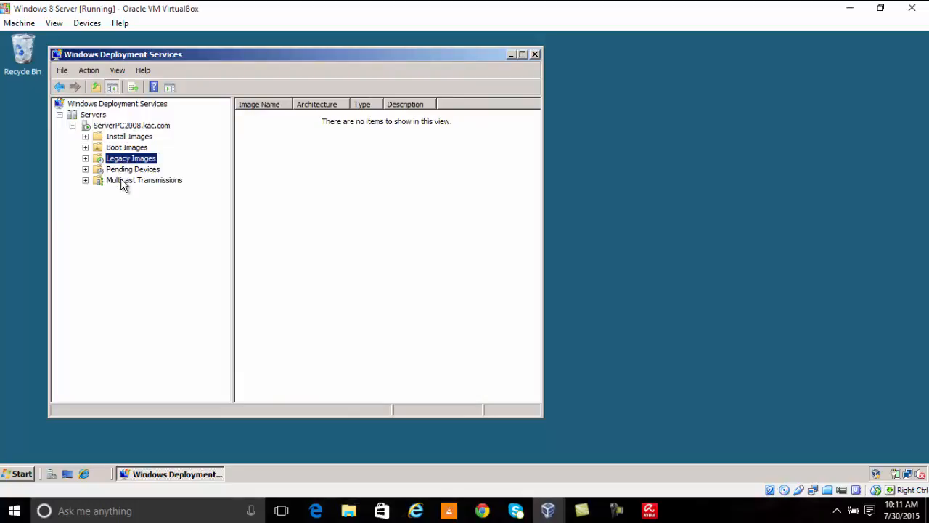
{"action": "left_click", "coordinate": [124, 181]}
{"action": "left_click", "coordinate": [122, 138]}
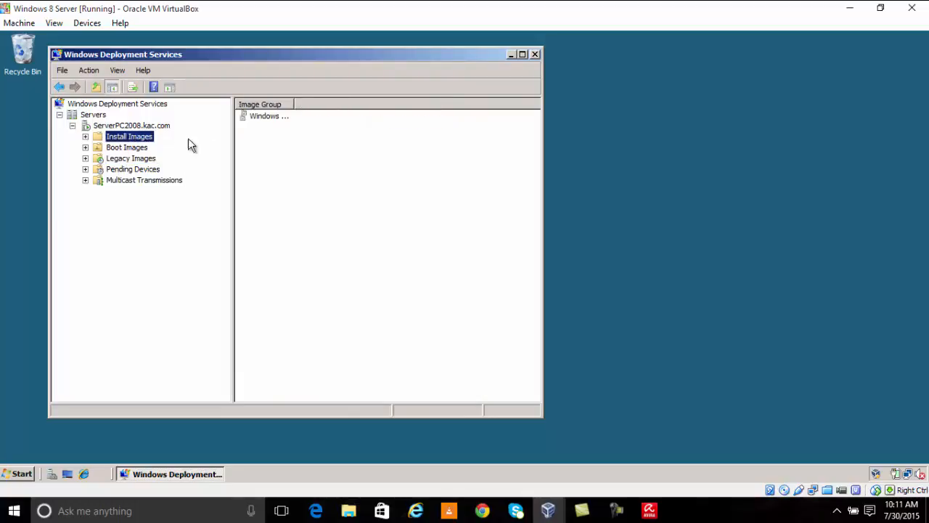
{"action": "left_click", "coordinate": [140, 149]}
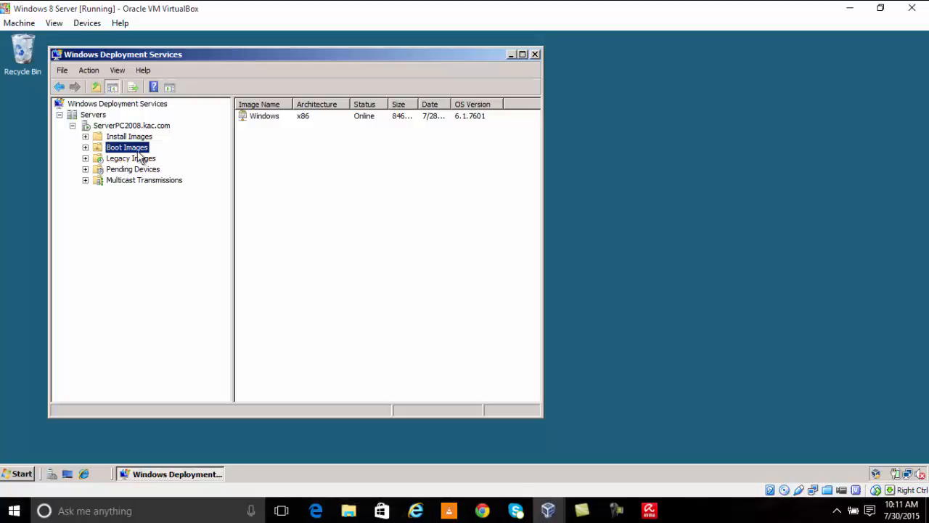
Step: Add a new install image from the Install Images node
{"action": "left_click", "coordinate": [140, 138]}
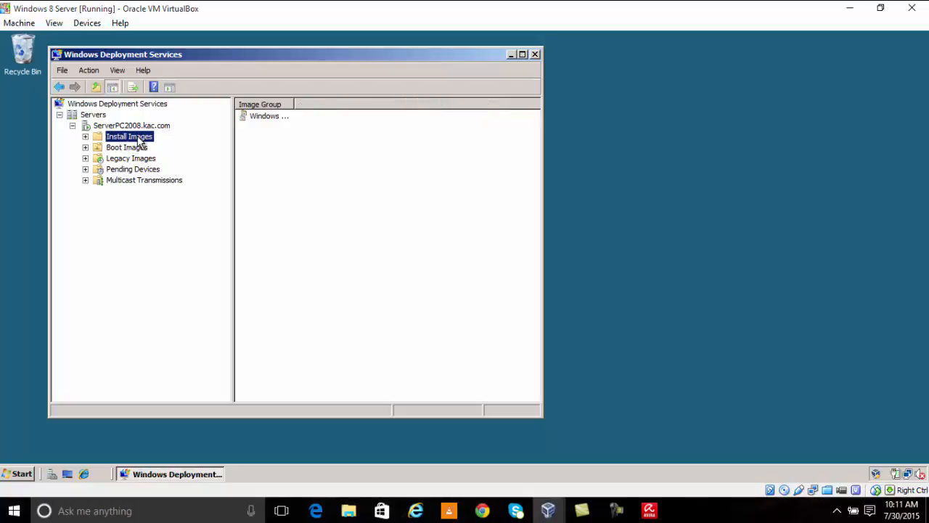
{"action": "right_click", "coordinate": [139, 140]}
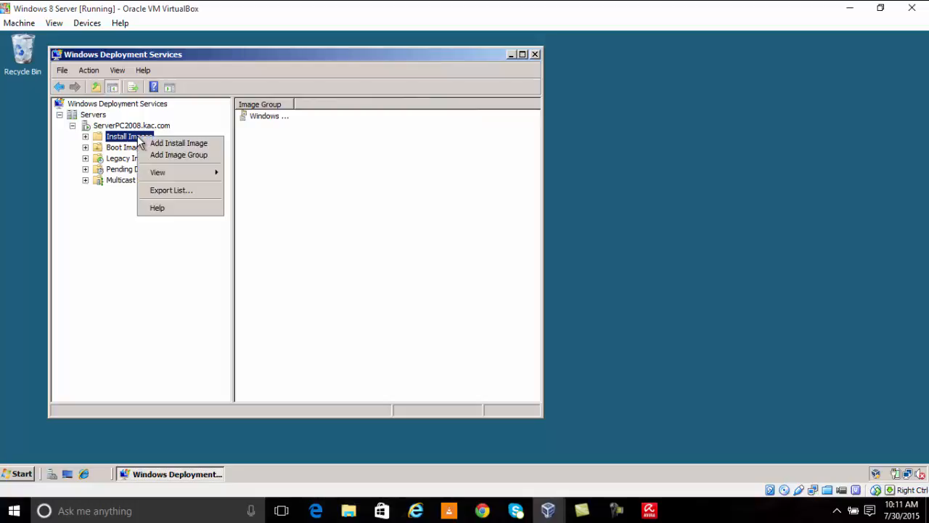
{"action": "left_click", "coordinate": [183, 145]}
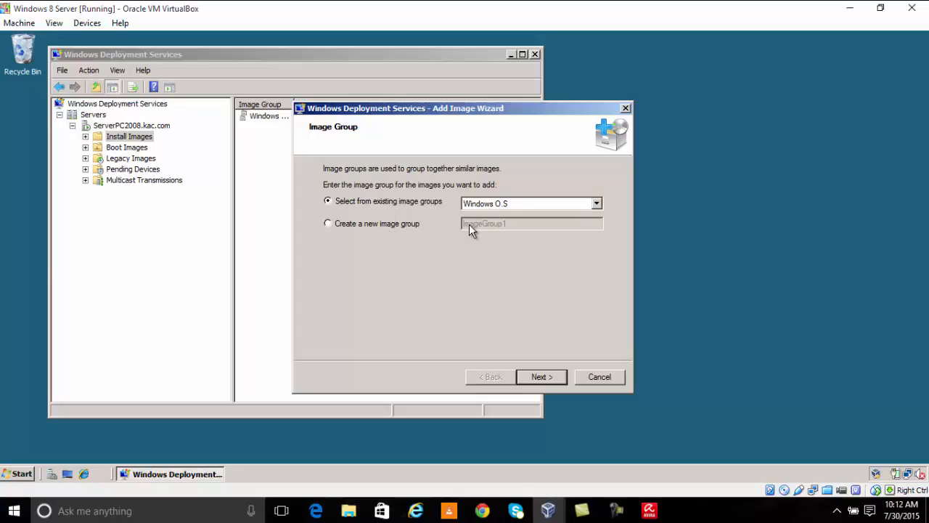
Step: Keep the Windows O.S image group and browse for the WIM file
{"action": "left_click", "coordinate": [542, 377]}
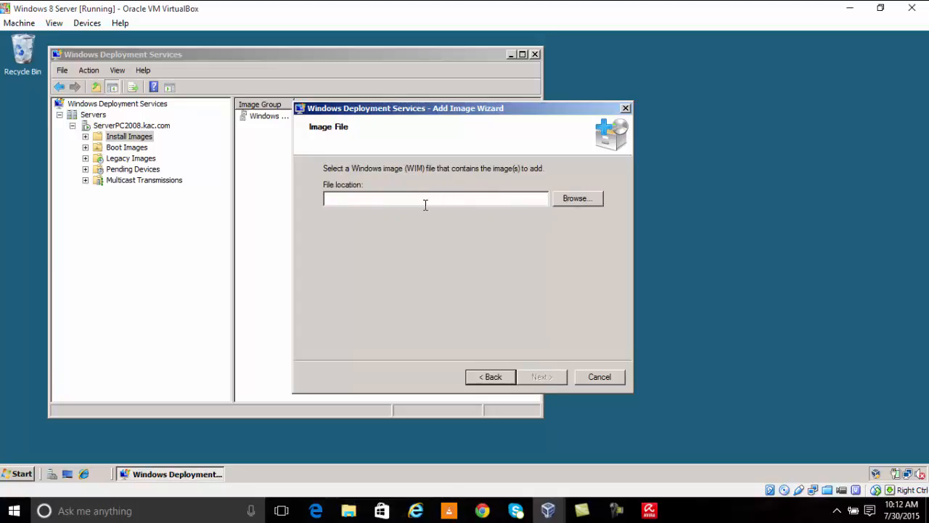
{"action": "left_click", "coordinate": [576, 208]}
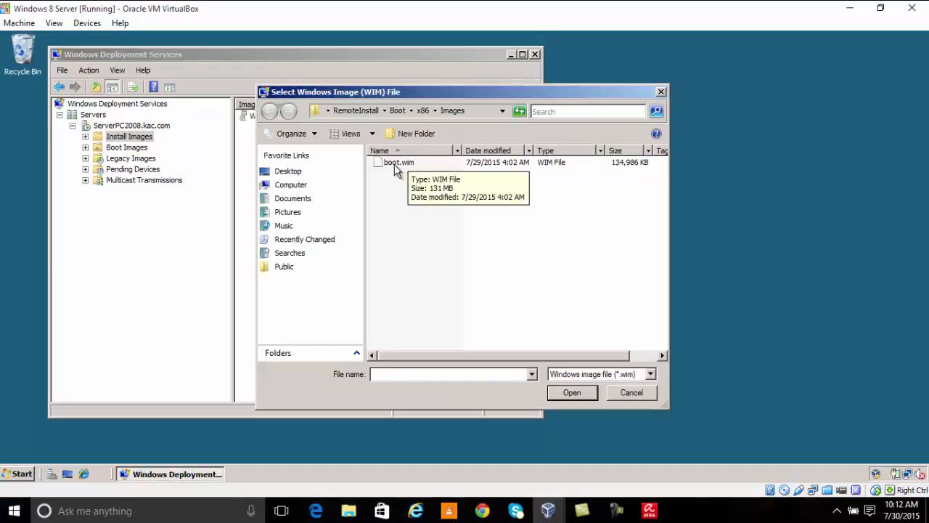
Step: Look through the Users and Windows folders on Local Disk (C:) for a WIM file
{"action": "left_click", "coordinate": [294, 186]}
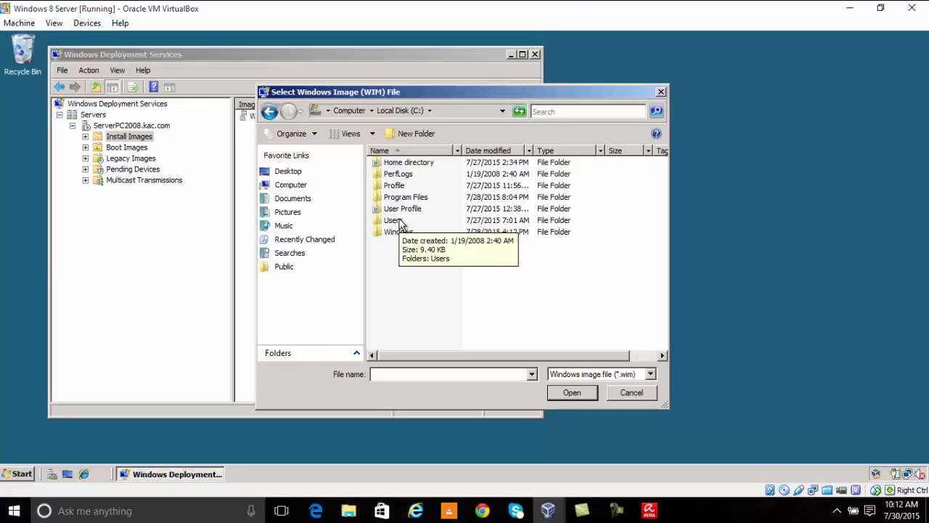
{"action": "double_click", "coordinate": [399, 223]}
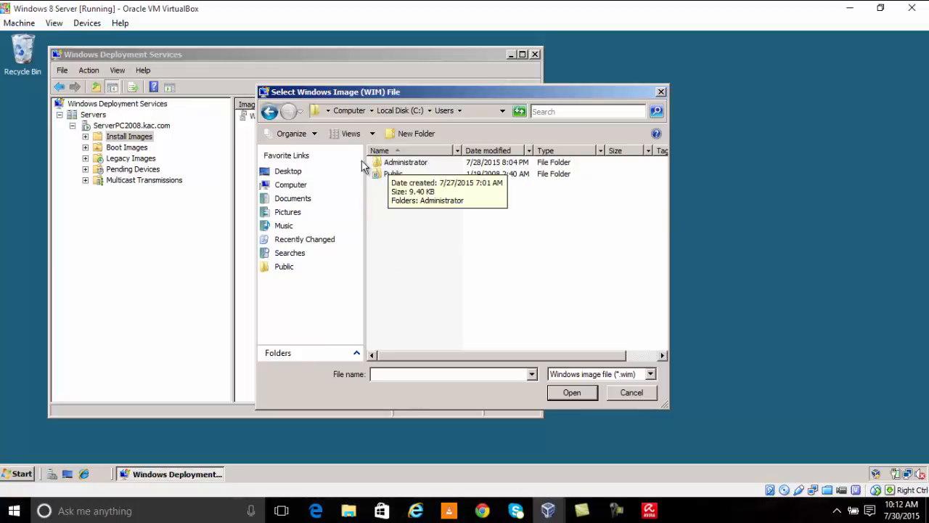
{"action": "left_click", "coordinate": [269, 111]}
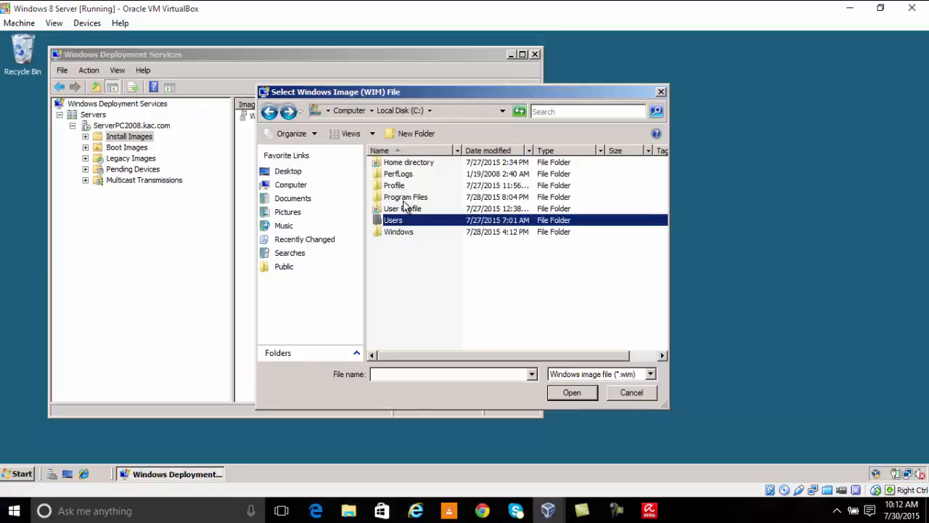
{"action": "double_click", "coordinate": [401, 231]}
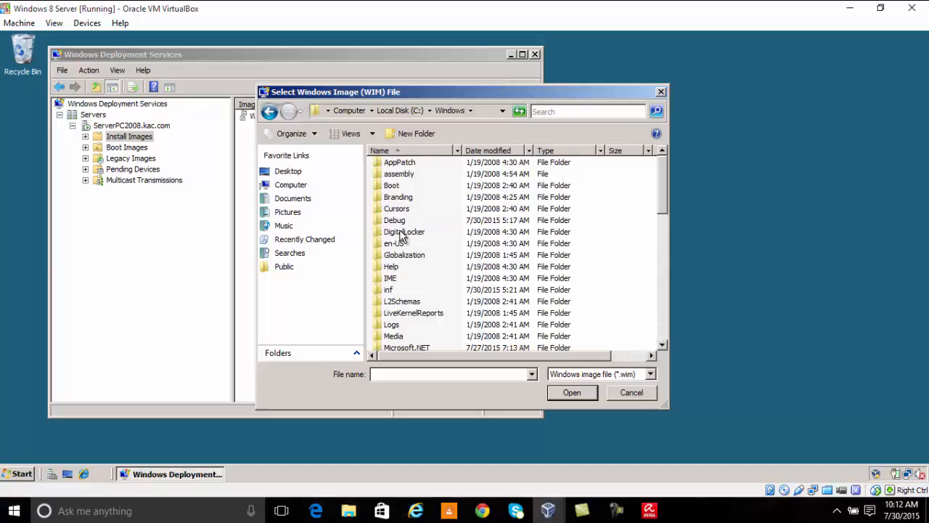
{"action": "left_click", "coordinate": [270, 113]}
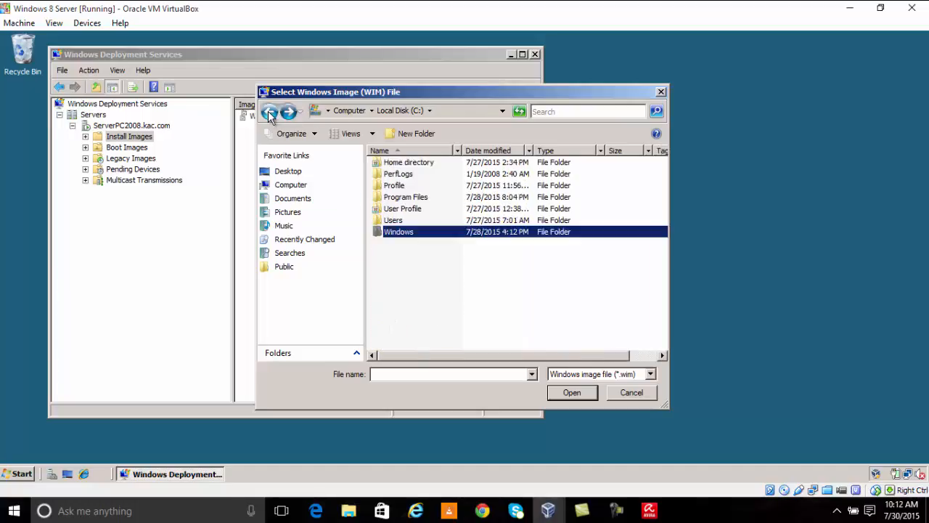
Step: Search Desktop, Network and the \\VBOXSVR\Platforms ISO folder, then close the file picker
{"action": "left_click", "coordinate": [289, 172]}
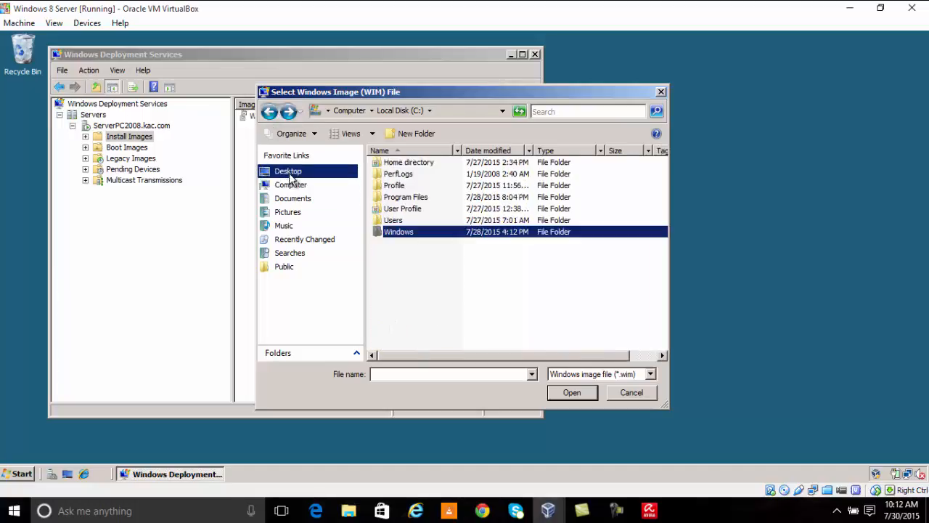
{"action": "double_click", "coordinate": [390, 198]}
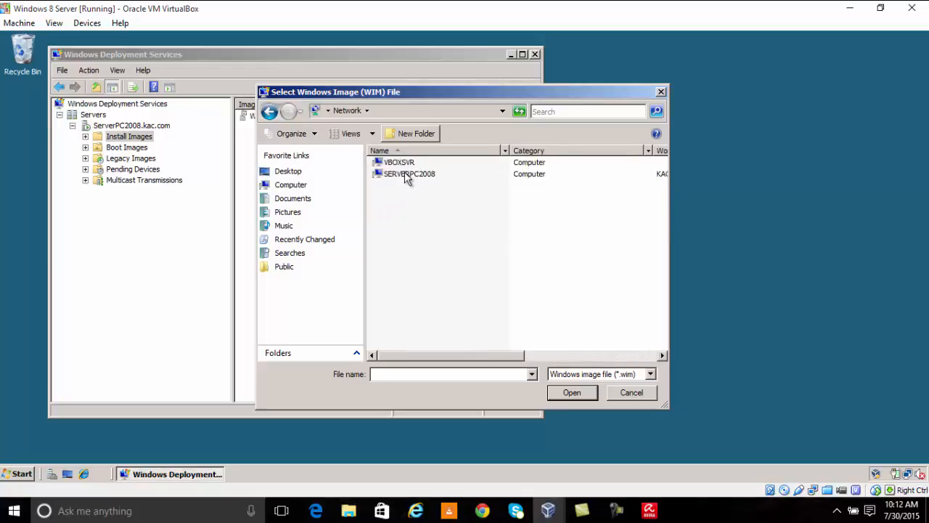
{"action": "double_click", "coordinate": [401, 164]}
{"action": "left_click", "coordinate": [408, 165]}
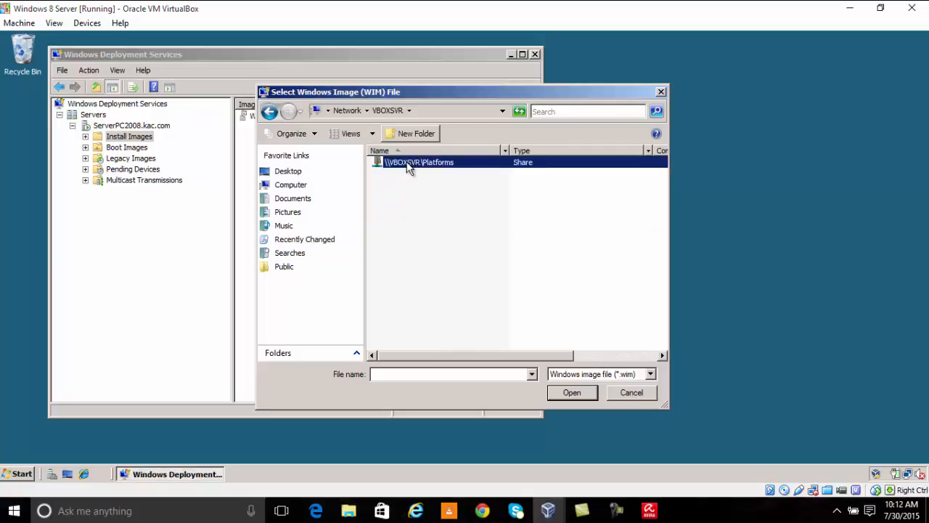
{"action": "double_click", "coordinate": [409, 165]}
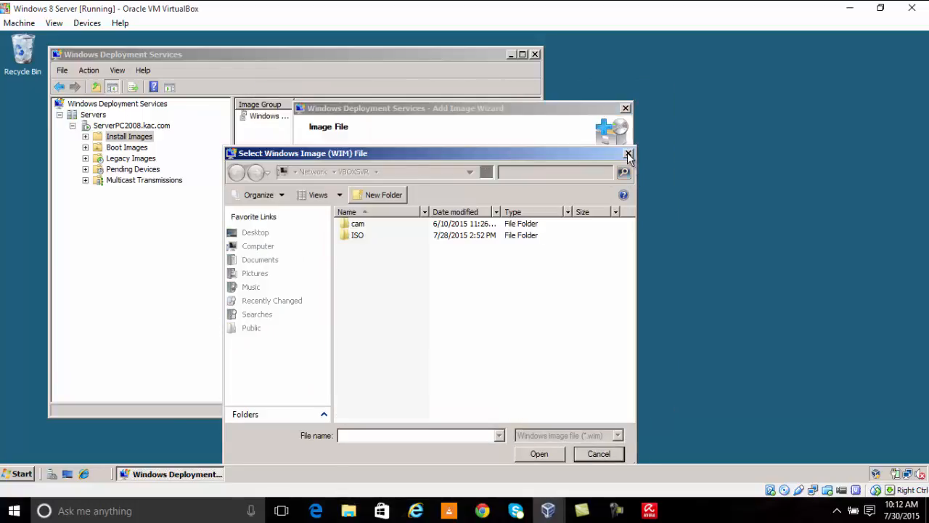
{"action": "double_click", "coordinate": [396, 231]}
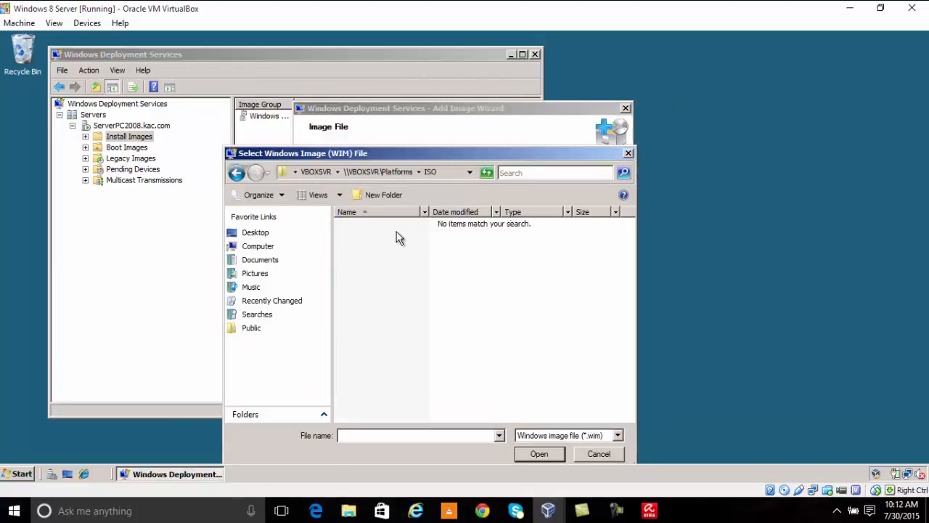
{"action": "left_click", "coordinate": [240, 175]}
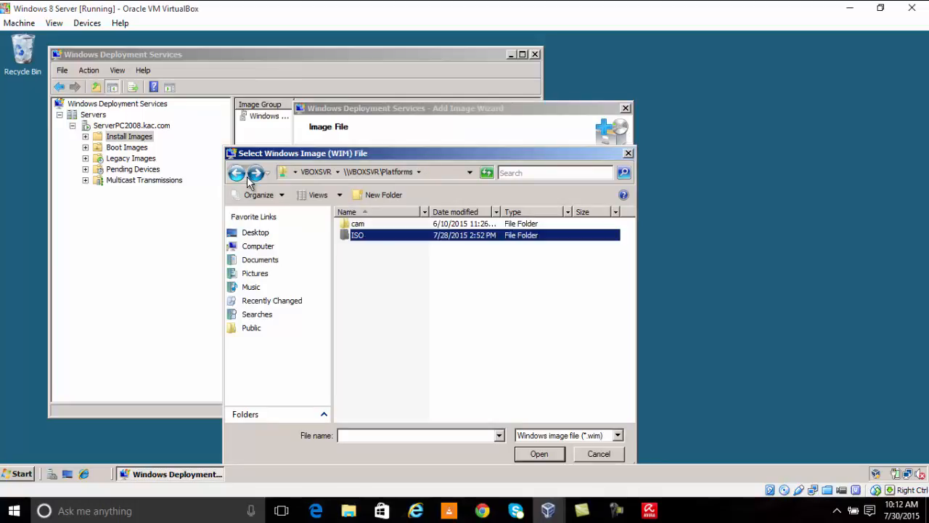
{"action": "left_click", "coordinate": [629, 153]}
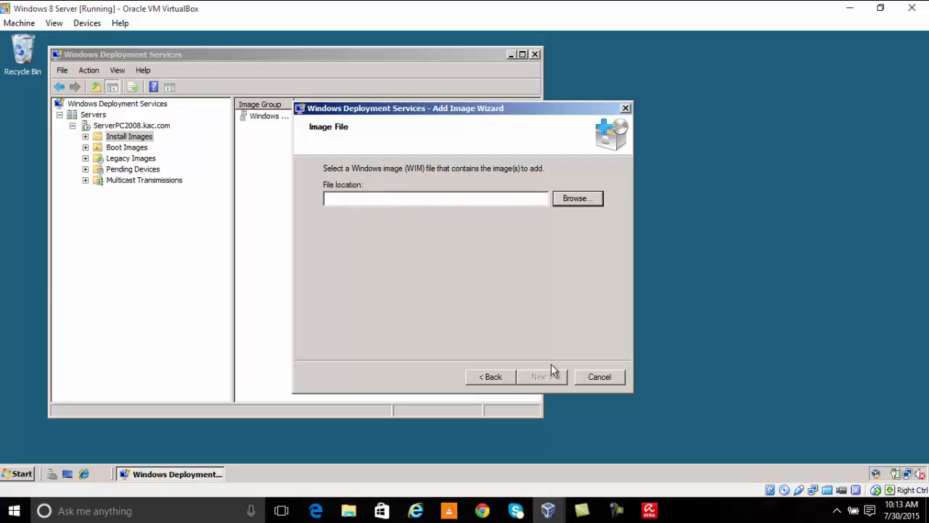
Step: Cancel the Add Image Wizard, confirm with Yes, and view the Boot Images list
{"action": "left_click", "coordinate": [597, 376]}
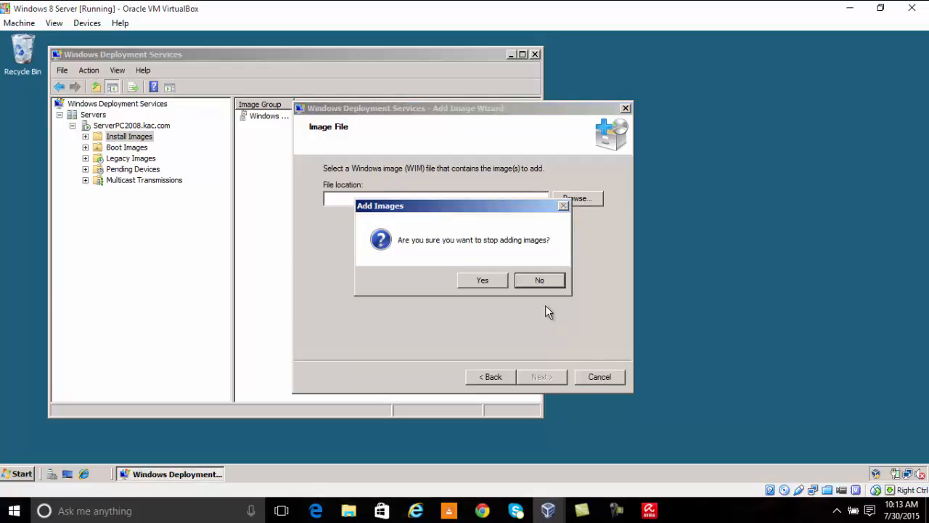
{"action": "left_click", "coordinate": [489, 283]}
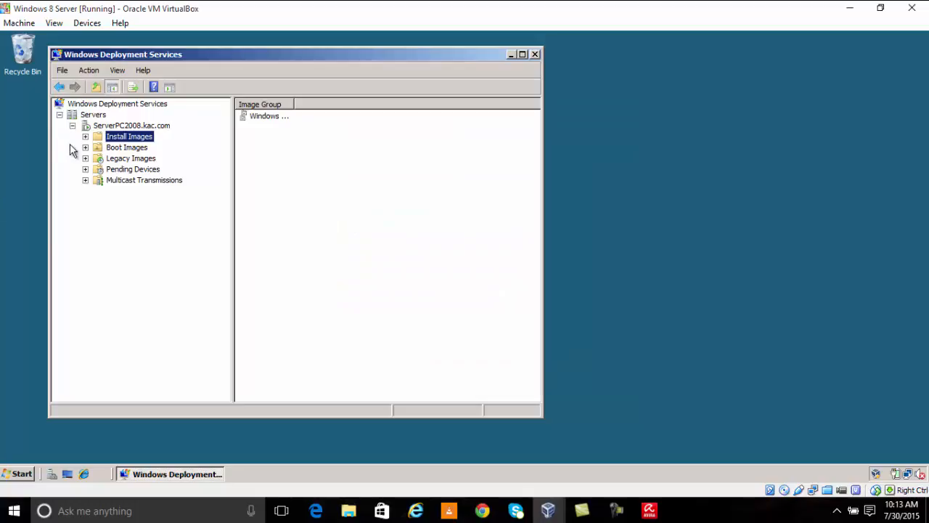
{"action": "left_click", "coordinate": [119, 148]}
{"action": "right_click", "coordinate": [118, 149]}
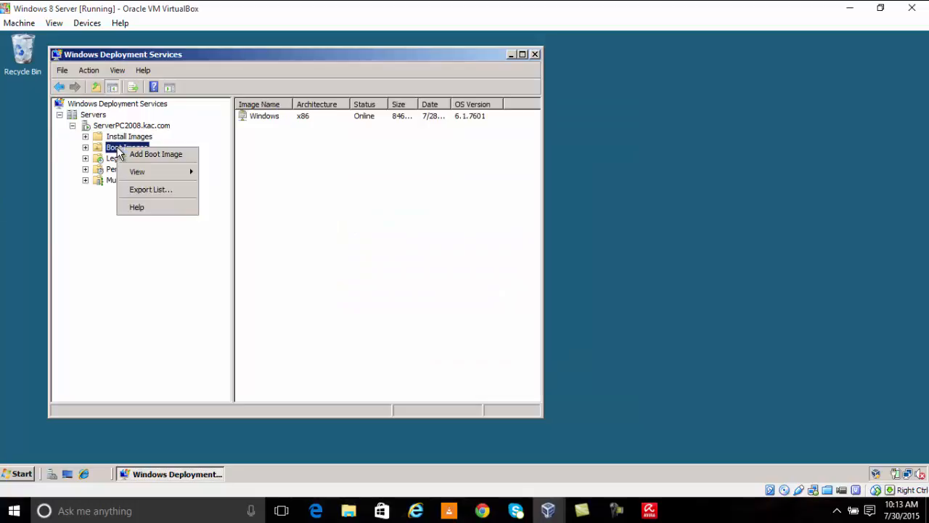
{"action": "left_click", "coordinate": [161, 154]}
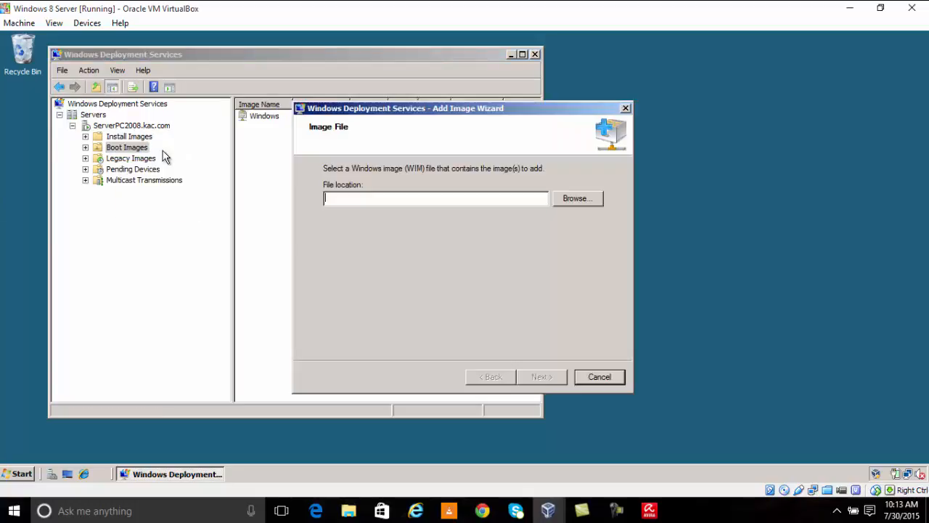
{"action": "left_click", "coordinate": [585, 204]}
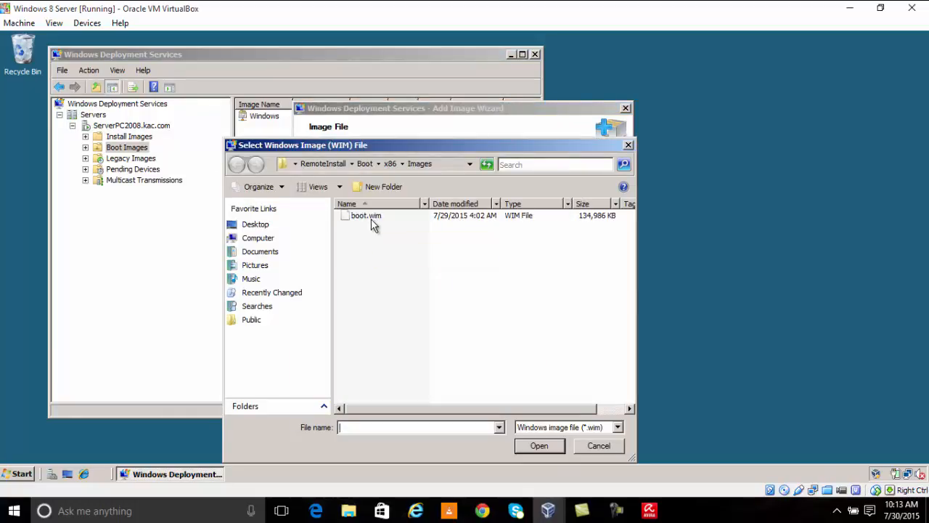
{"action": "left_click", "coordinate": [629, 145]}
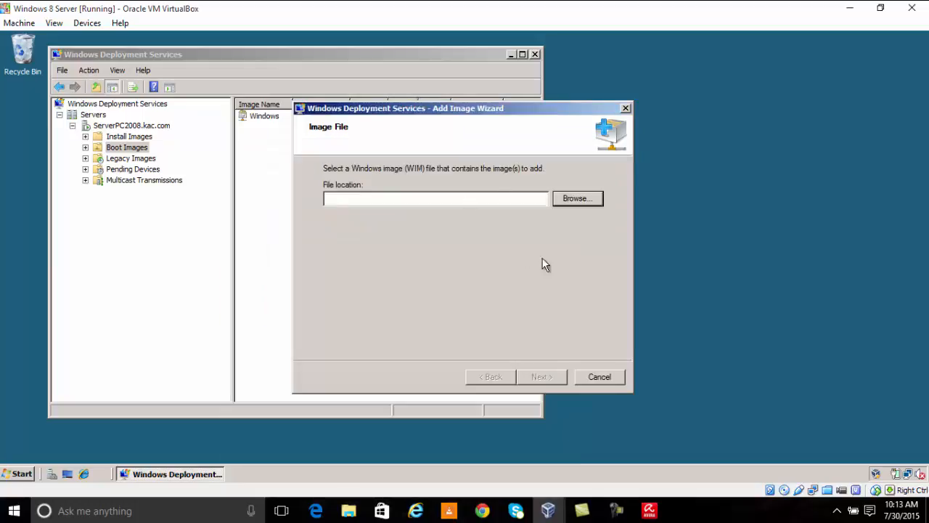
{"action": "left_click", "coordinate": [591, 381]}
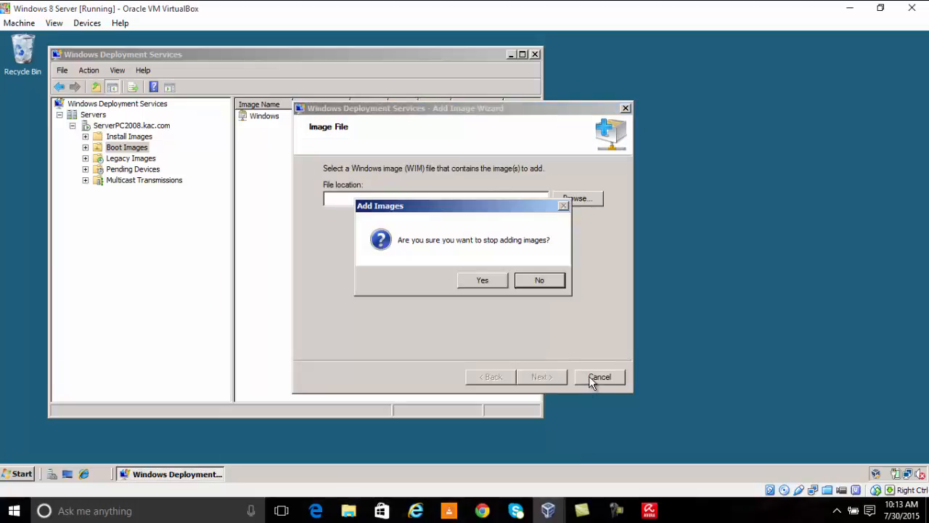
{"action": "left_click", "coordinate": [496, 285]}
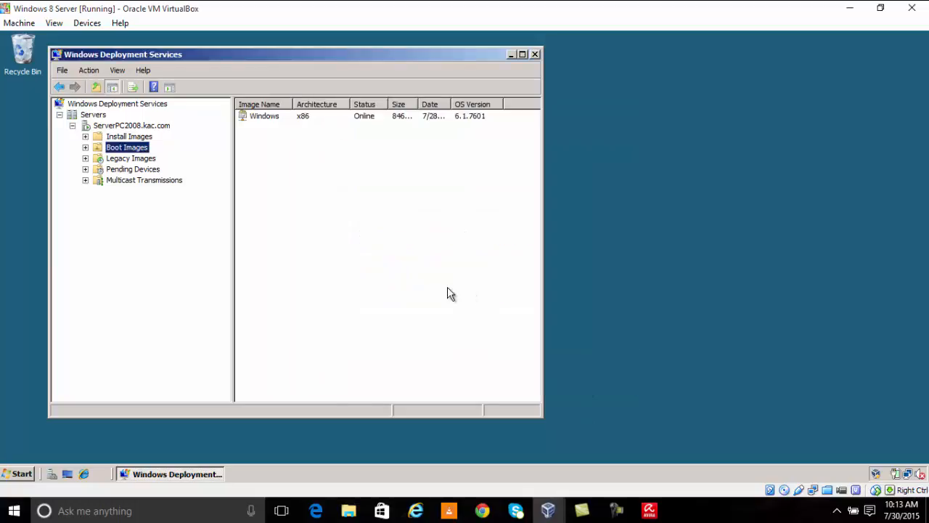
Step: Confirm the Windows 7 ENTERPRISE install image and x86 boot image exist, widening the window
{"action": "left_click", "coordinate": [143, 137]}
{"action": "left_click", "coordinate": [85, 137]}
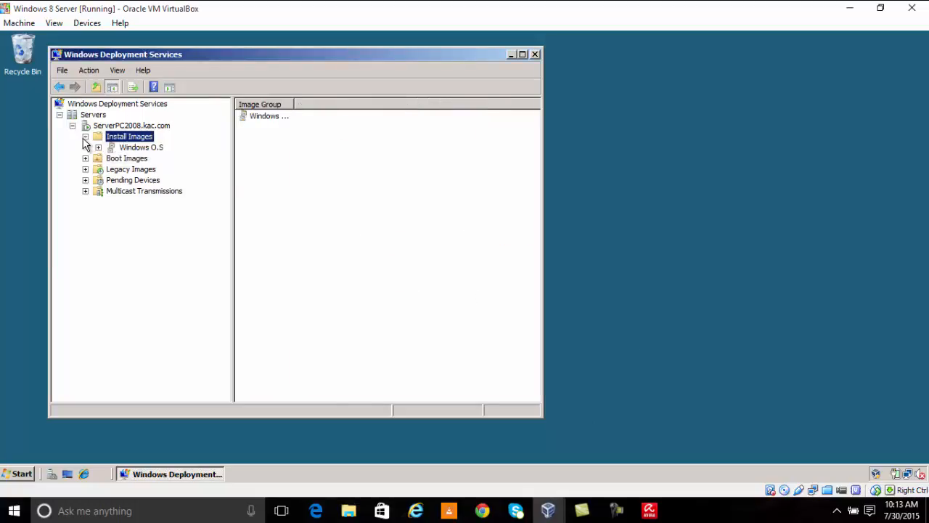
{"action": "left_click", "coordinate": [121, 148]}
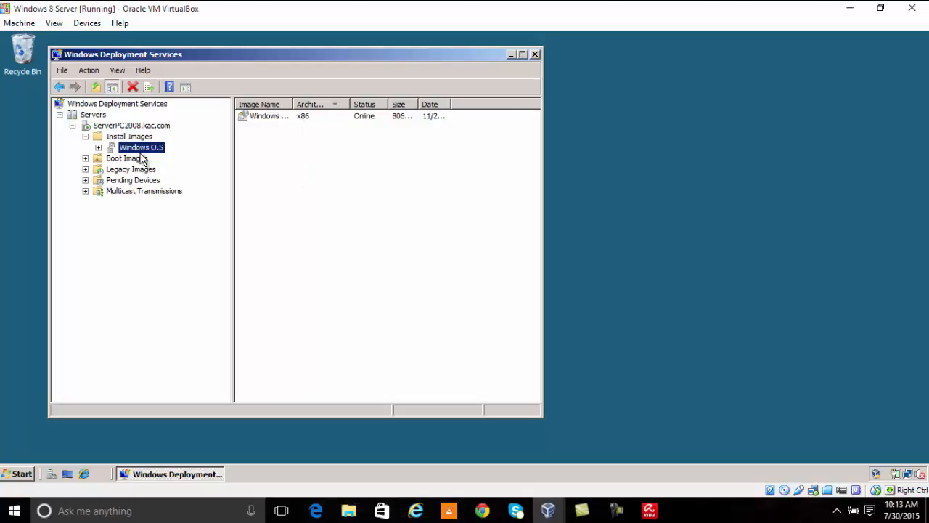
{"action": "left_click", "coordinate": [264, 118]}
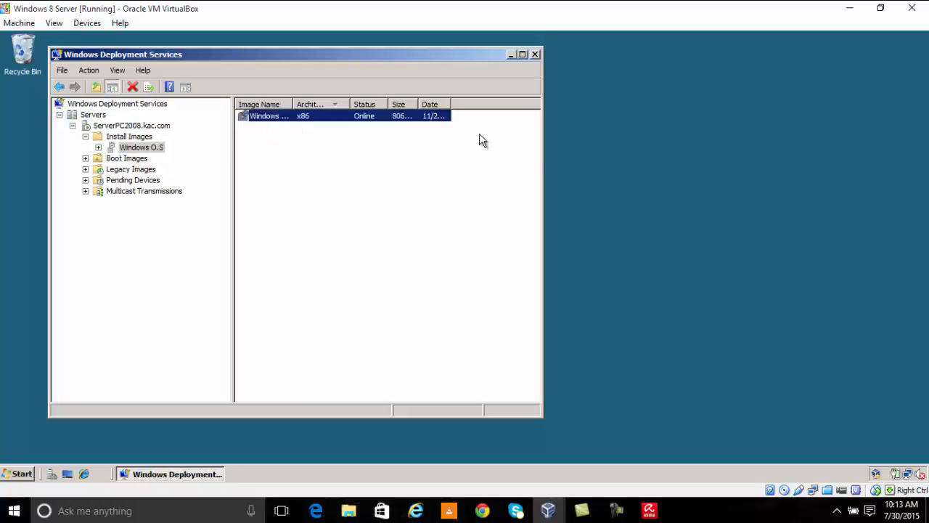
{"action": "left_click_drag", "start_coordinate": [542, 169], "coordinate": [726, 159]}
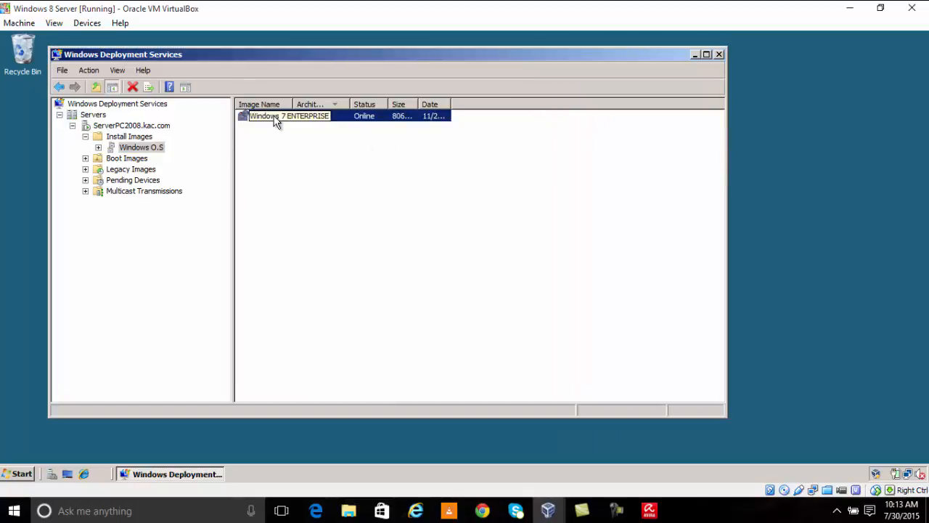
{"action": "left_click", "coordinate": [146, 159]}
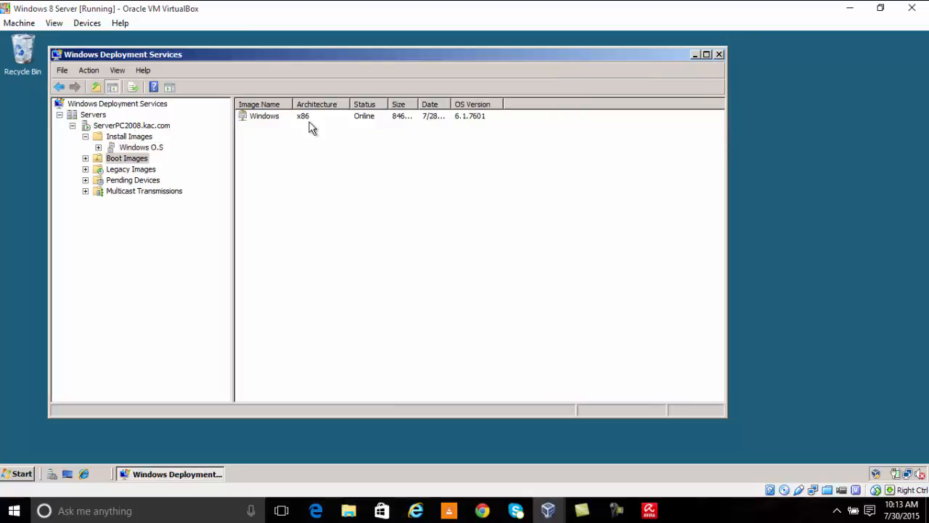
{"action": "left_click", "coordinate": [291, 116]}
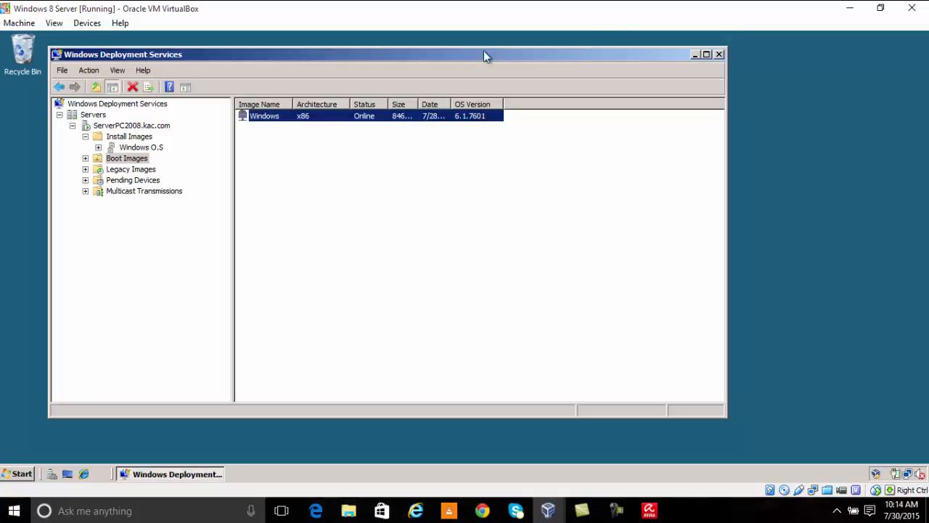
Step: Minimize WDS and switch to VirtualBox Manager to begin a new virtual machine
{"action": "left_click", "coordinate": [694, 56]}
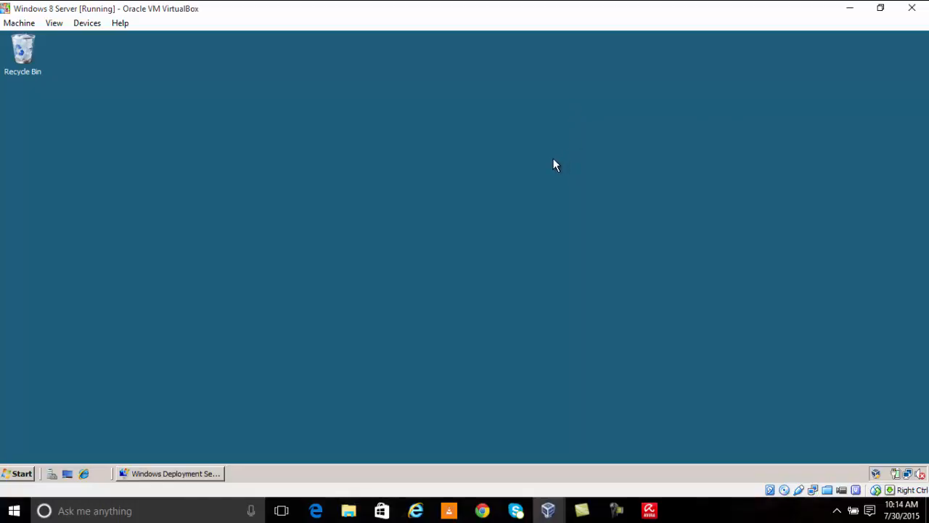
{"action": "left_click", "coordinate": [550, 511]}
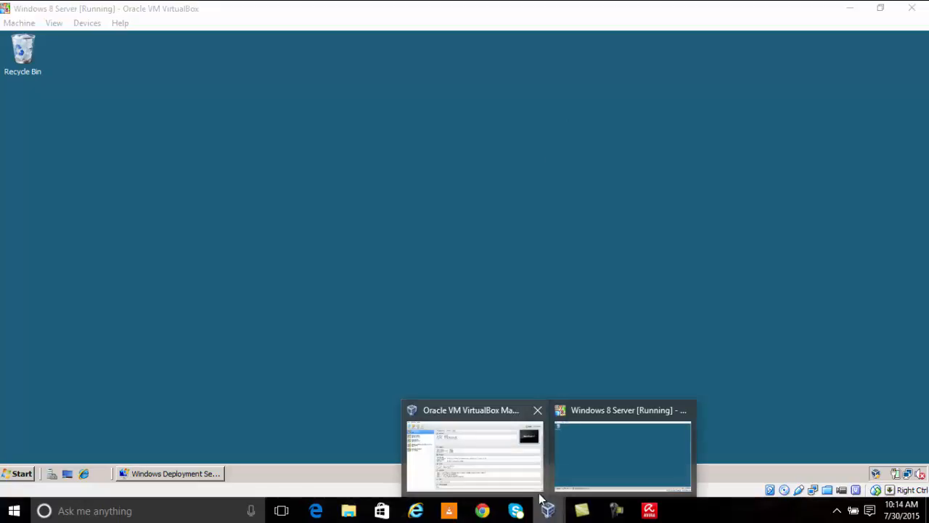
{"action": "left_click", "coordinate": [485, 443]}
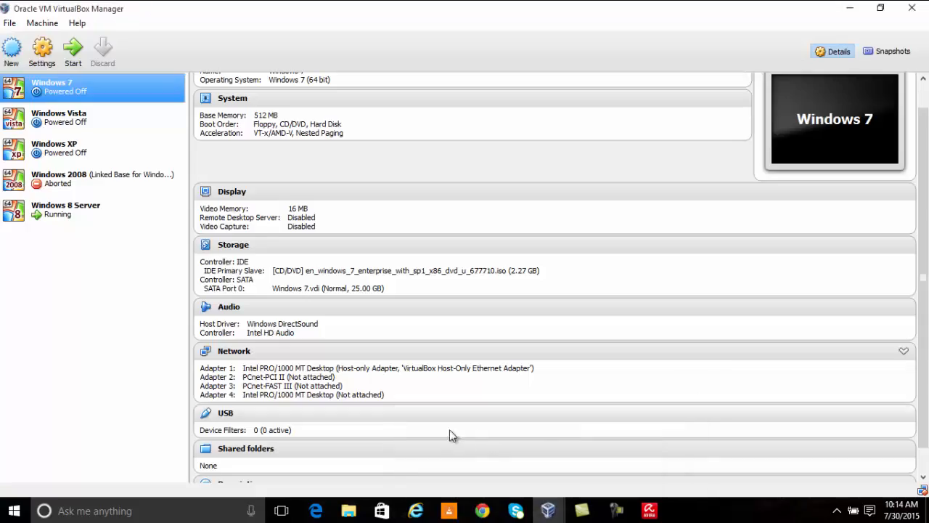
{"action": "left_click", "coordinate": [14, 50]}
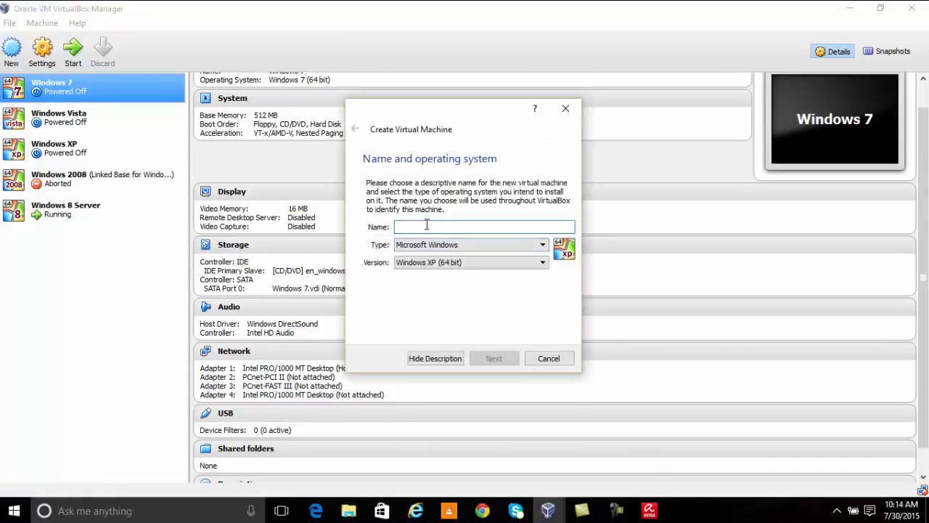
Step: Name the new machine 'Windows 7 v2', version Windows 7 (64 bit), with 512 MB memory
{"action": "type", "text": "Windows 7 v2"}
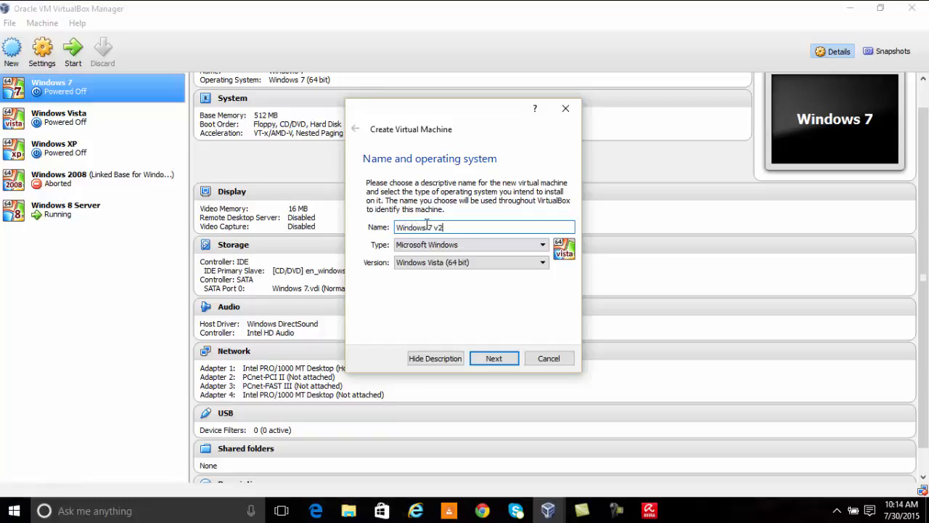
{"action": "left_click", "coordinate": [446, 262]}
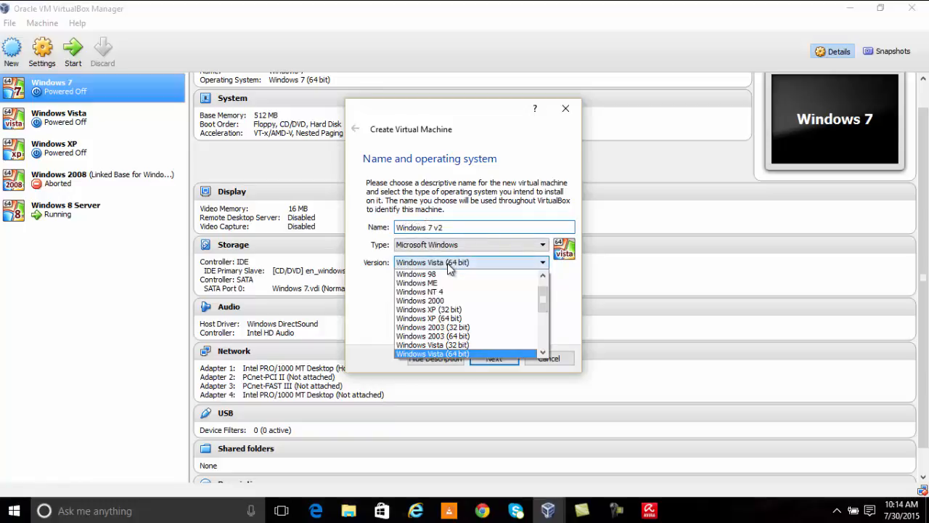
{"action": "scroll", "coordinate": [496, 328], "scroll_direction": "down", "scroll_amount": 5}
{"action": "scroll", "coordinate": [458, 294], "scroll_direction": "up", "scroll_amount": 2}
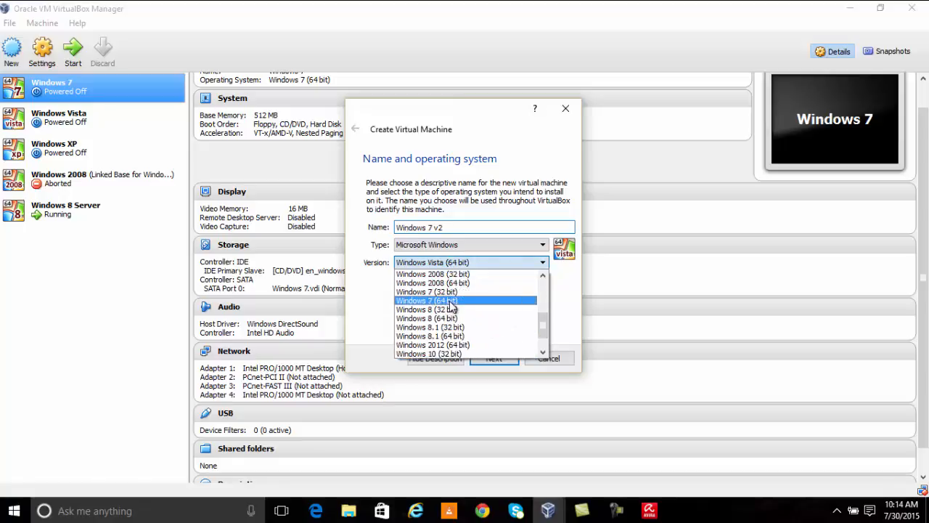
{"action": "left_click", "coordinate": [449, 302]}
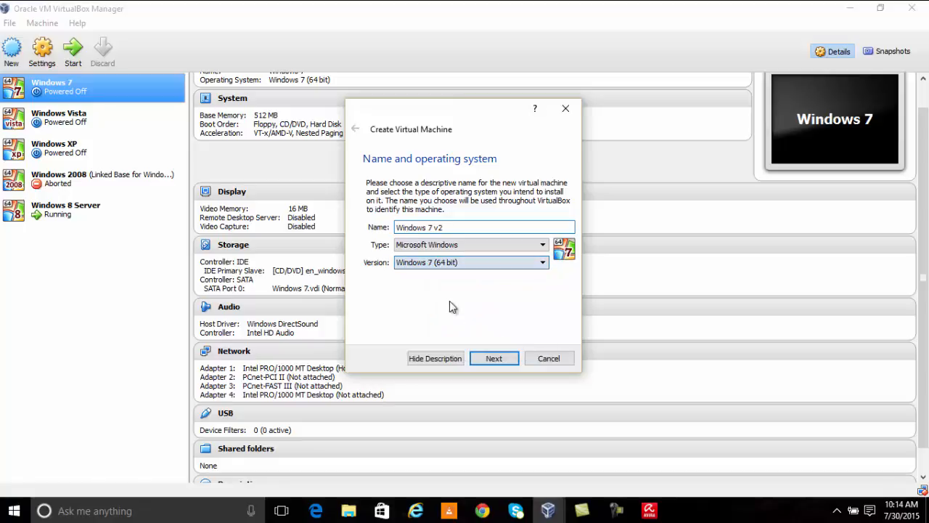
{"action": "left_click", "coordinate": [509, 363]}
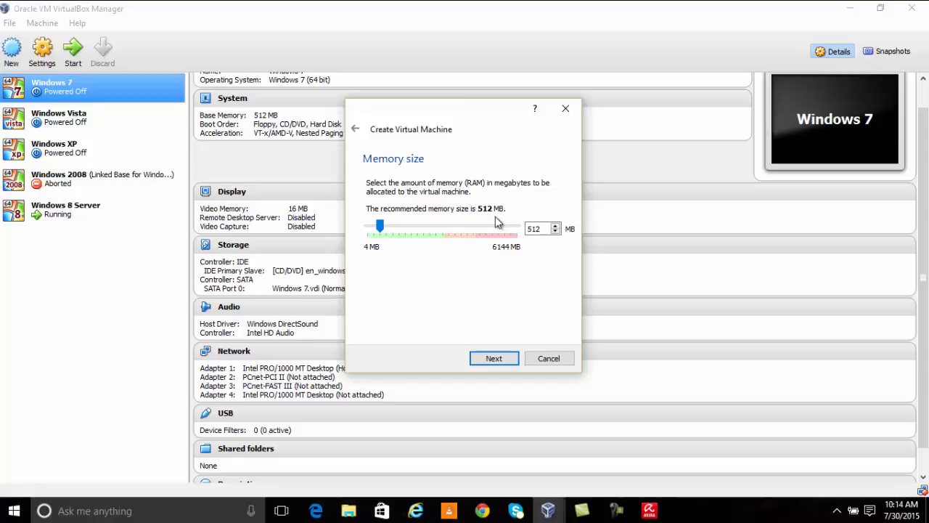
{"action": "left_click", "coordinate": [504, 361]}
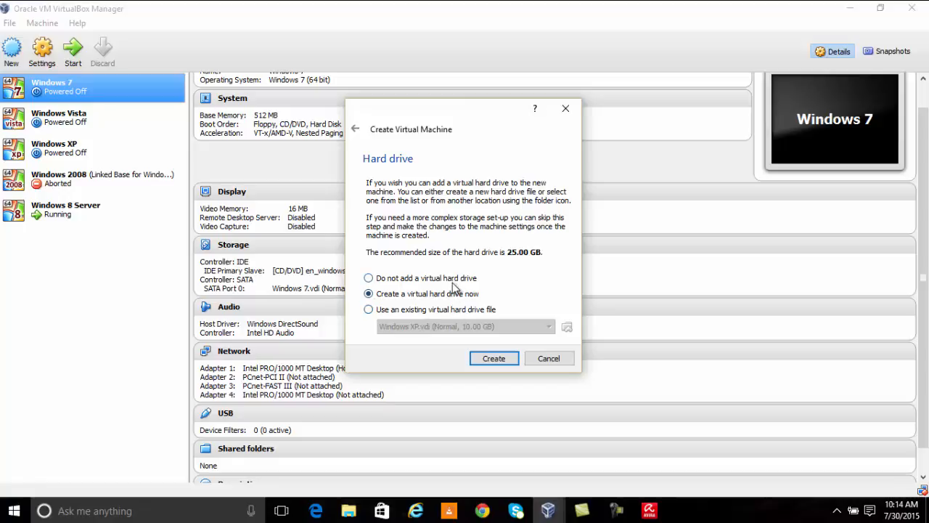
Step: Create a 25.00 GB dynamically allocated VDI disk, Windows 7 v2.vdi, in the Windows 7 v2 folder
{"action": "left_click", "coordinate": [489, 362]}
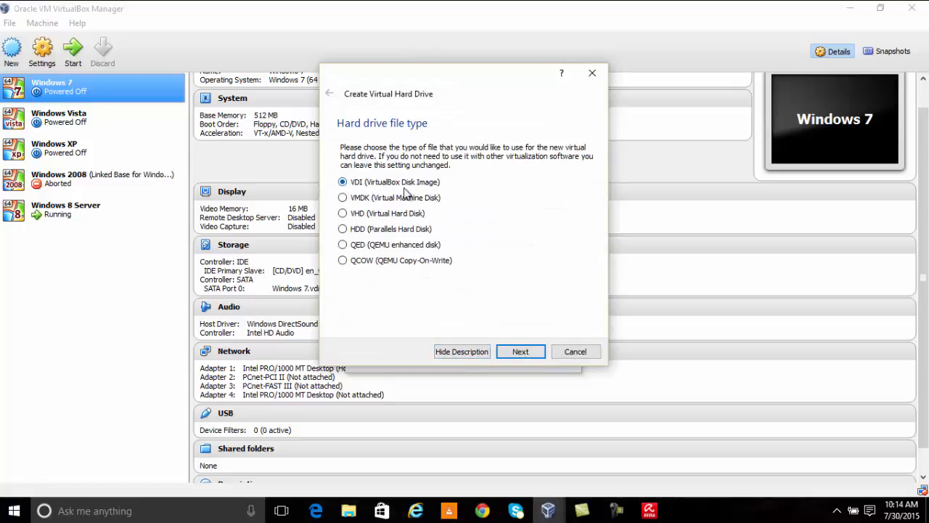
{"action": "left_click", "coordinate": [529, 354]}
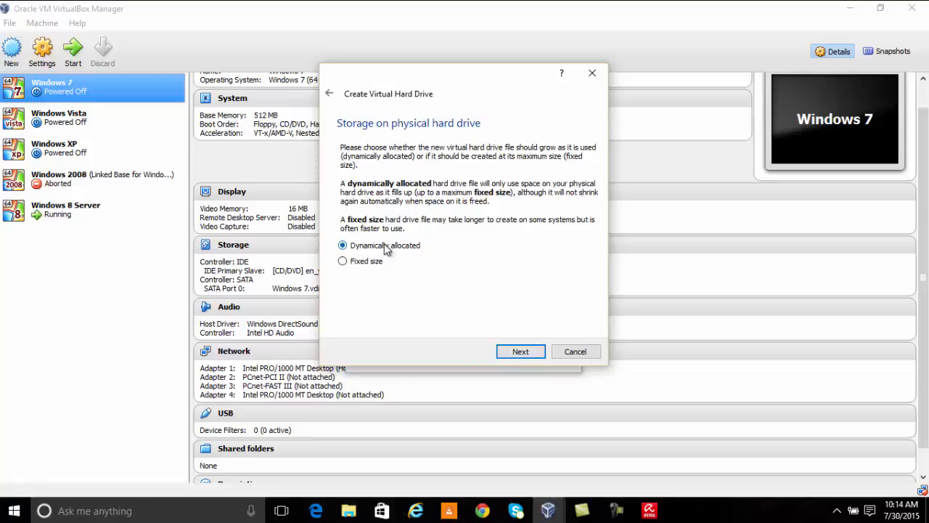
{"action": "left_click", "coordinate": [533, 352]}
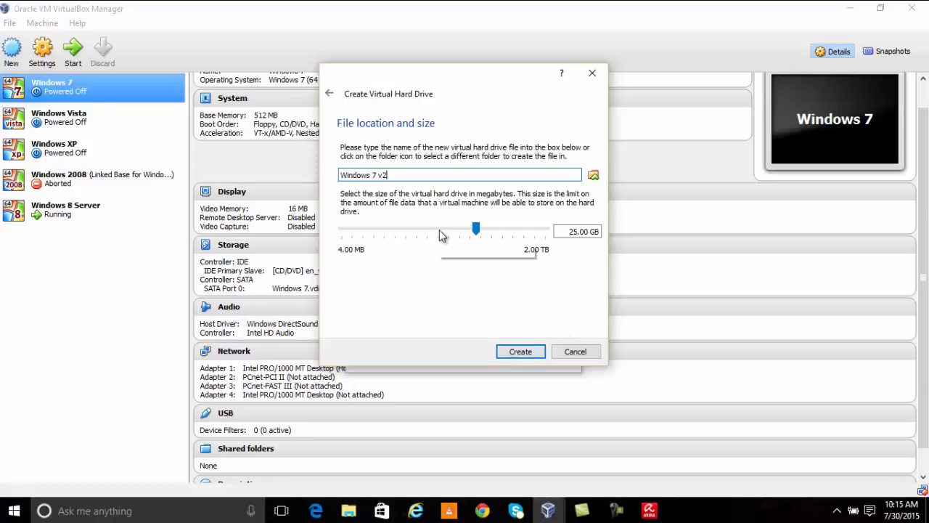
{"action": "left_click", "coordinate": [594, 175]}
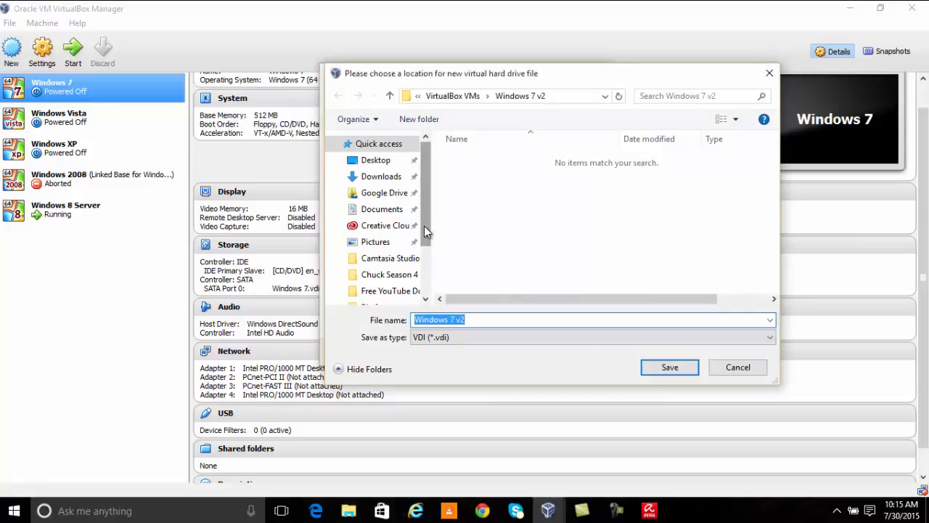
{"action": "left_click", "coordinate": [683, 369]}
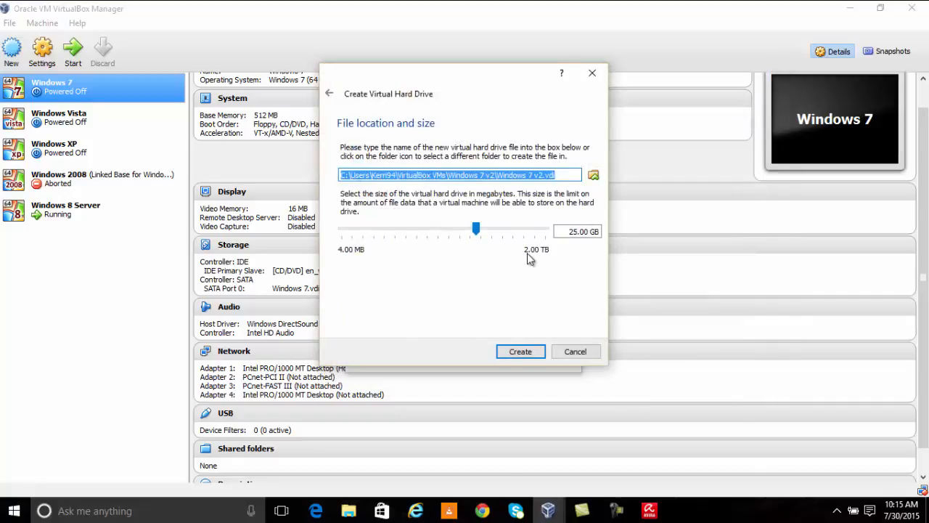
{"action": "left_click", "coordinate": [534, 351]}
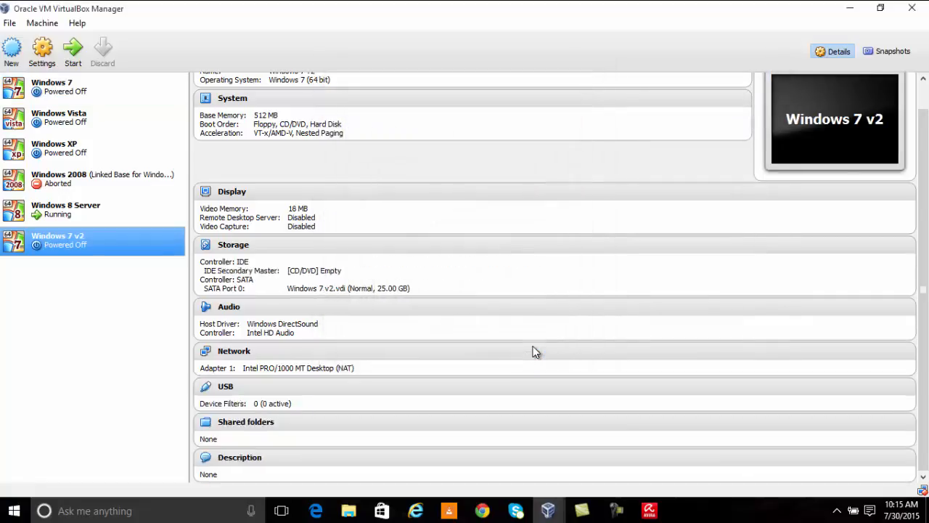
{"action": "right_click", "coordinate": [58, 236]}
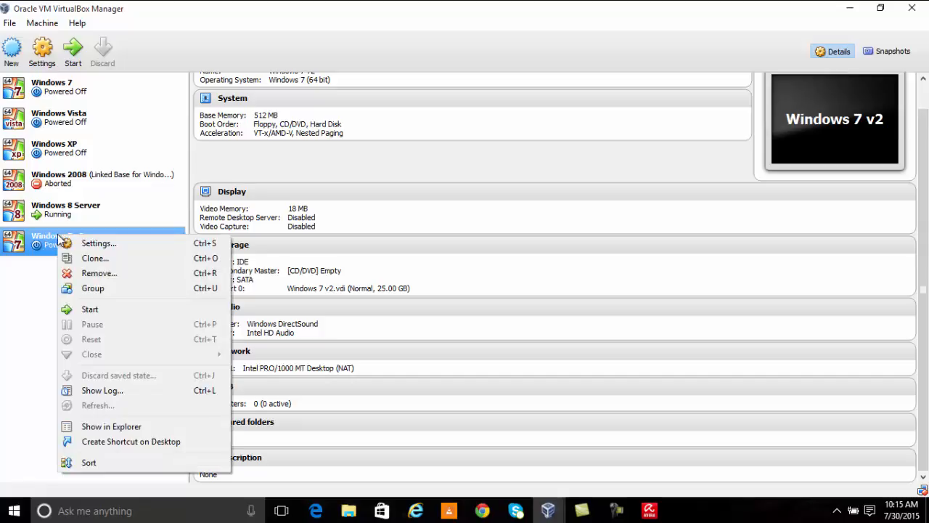
{"action": "left_click", "coordinate": [85, 245]}
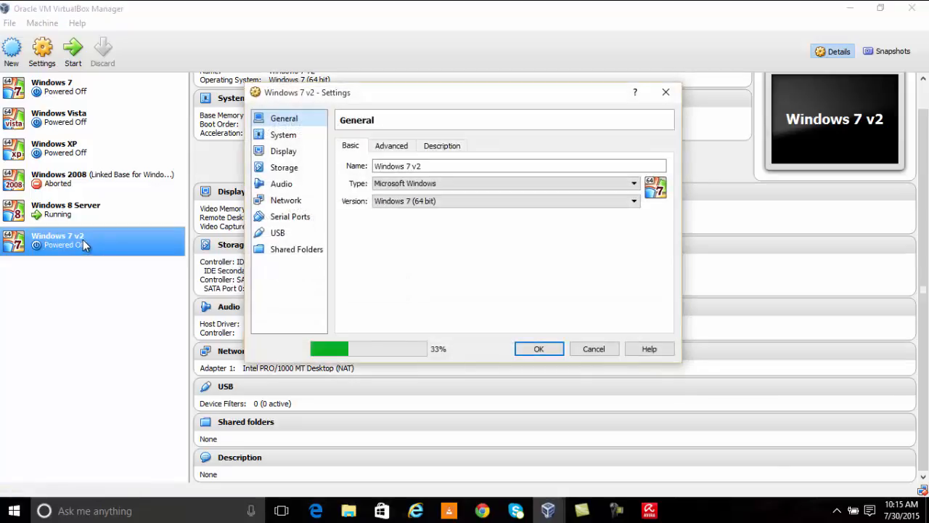
{"action": "left_click_drag", "start_coordinate": [390, 95], "coordinate": [406, 114]}
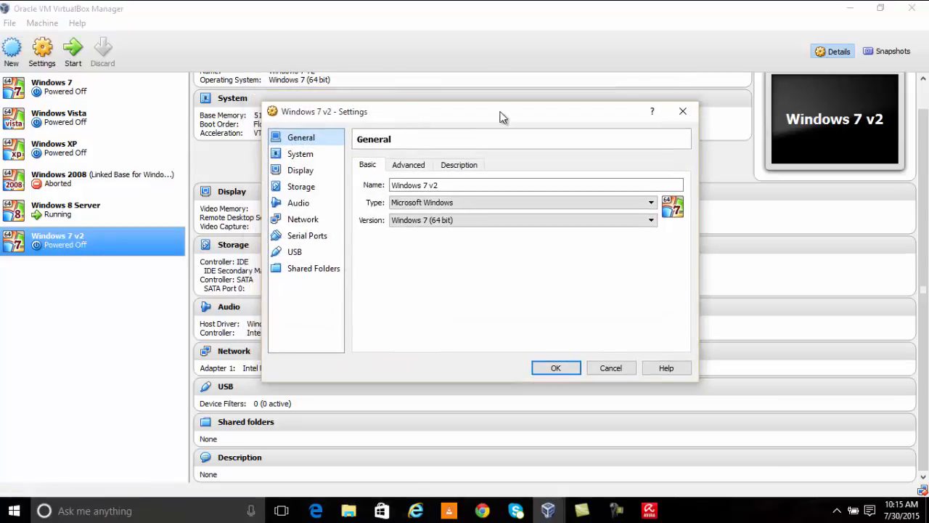
{"action": "left_click", "coordinate": [686, 112]}
{"action": "left_click", "coordinate": [95, 212]}
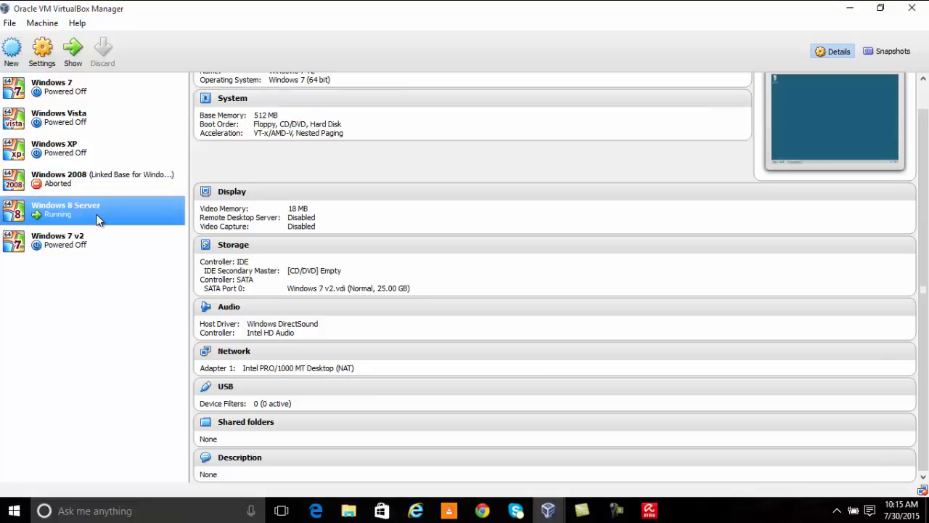
{"action": "right_click", "coordinate": [93, 211]}
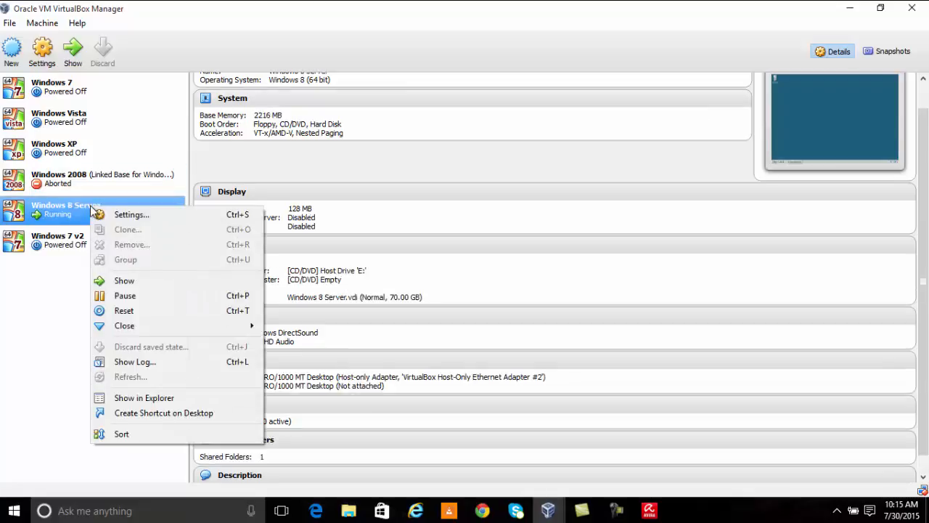
{"action": "left_click", "coordinate": [144, 215]}
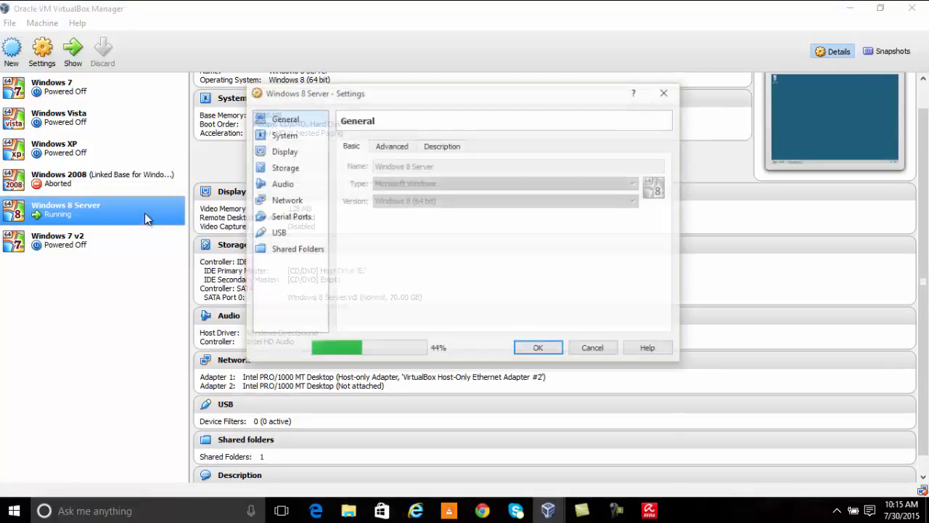
{"action": "left_click", "coordinate": [280, 202]}
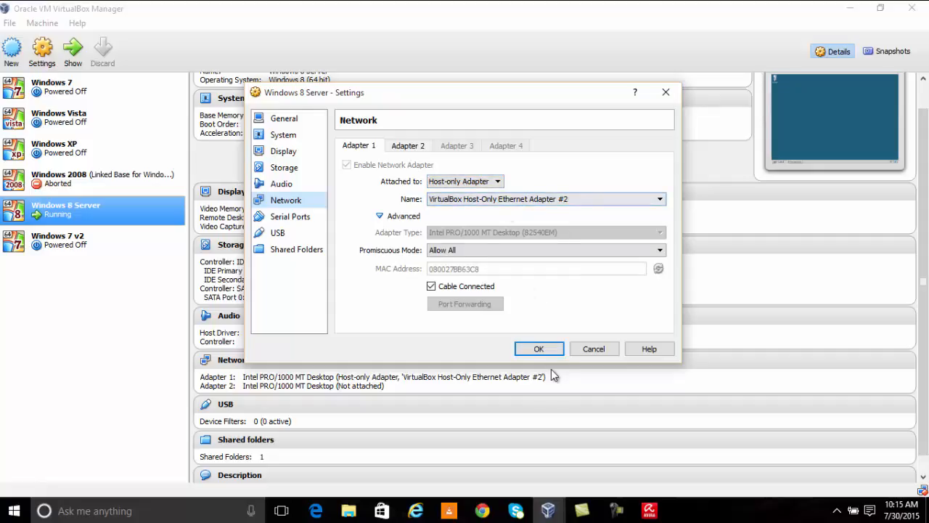
{"action": "left_click", "coordinate": [539, 349]}
{"action": "left_click", "coordinate": [54, 246]}
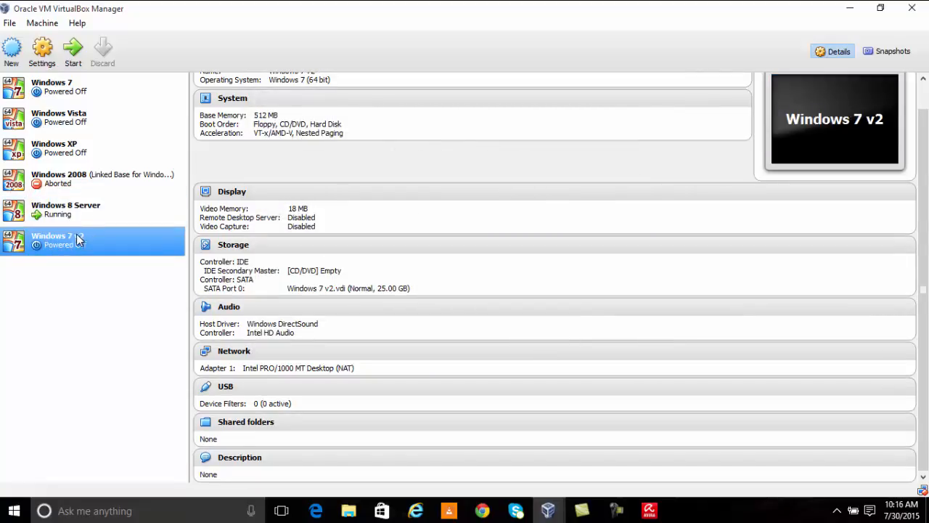
Step: Attach Windows 7 v2's Adapter 1 to VirtualBox Host-Only Ethernet Adapter #2 and save
{"action": "right_click", "coordinate": [75, 237]}
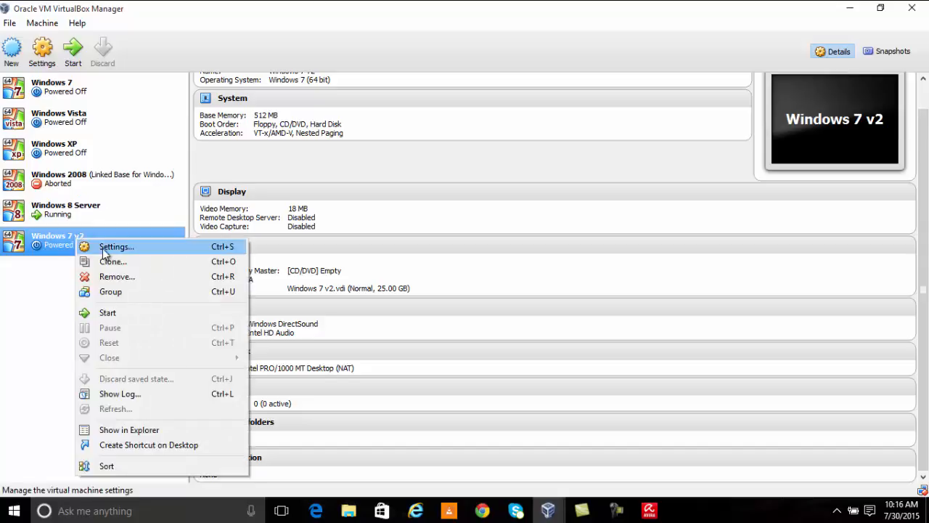
{"action": "left_click", "coordinate": [104, 247]}
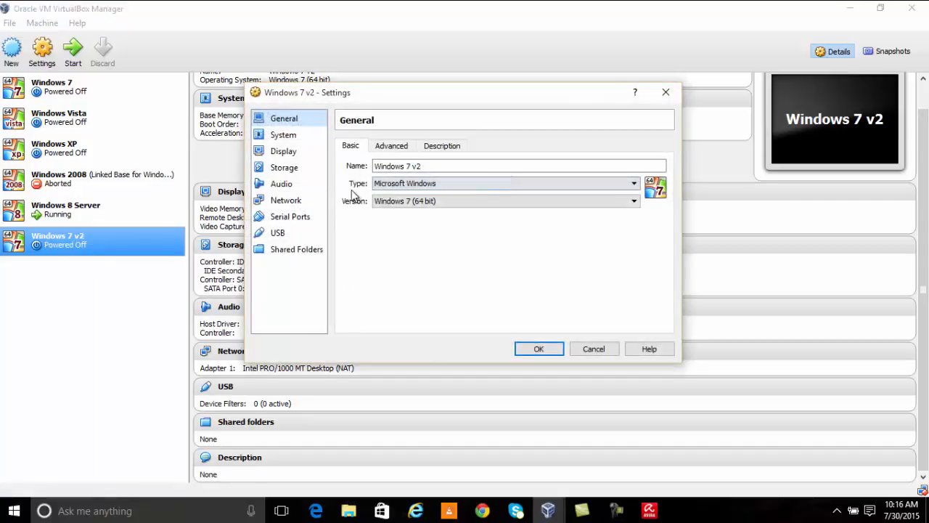
{"action": "left_click", "coordinate": [288, 200]}
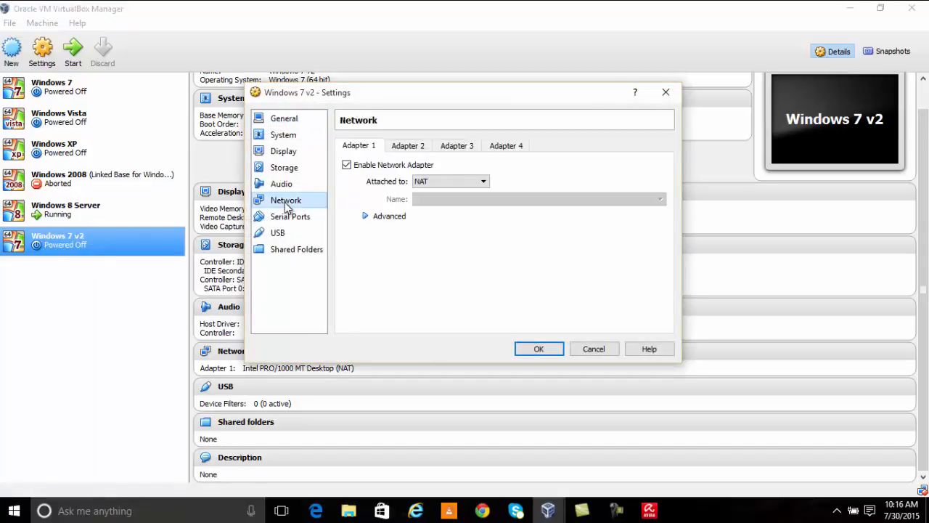
{"action": "left_click", "coordinate": [430, 184]}
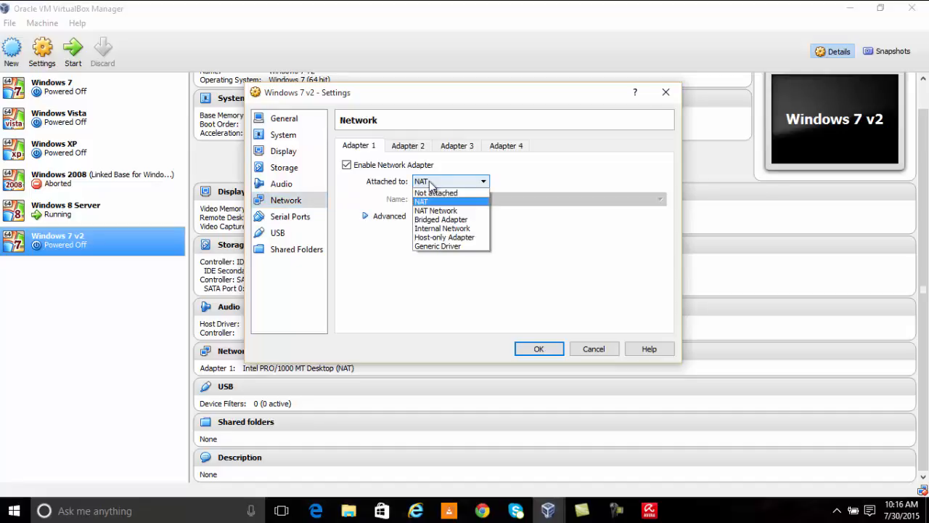
{"action": "left_click", "coordinate": [446, 237]}
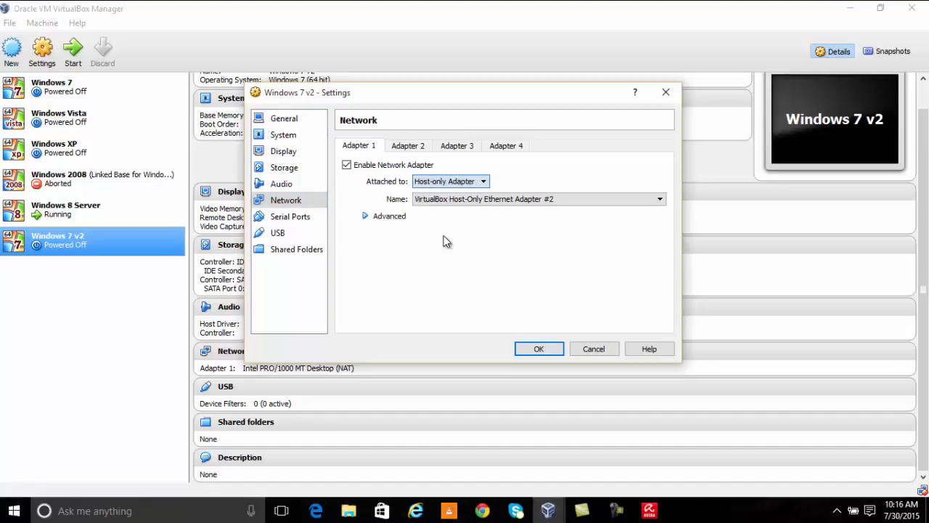
{"action": "left_click", "coordinate": [365, 216]}
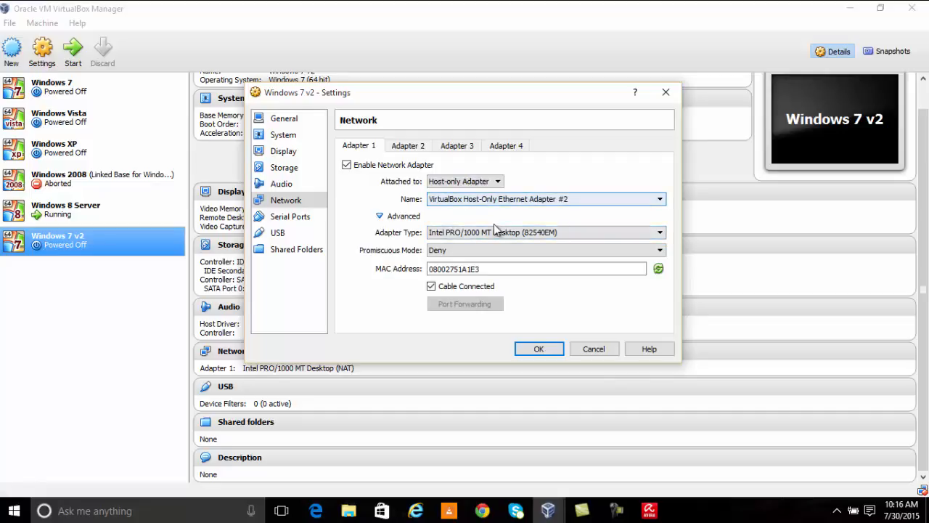
{"action": "left_click", "coordinate": [539, 350]}
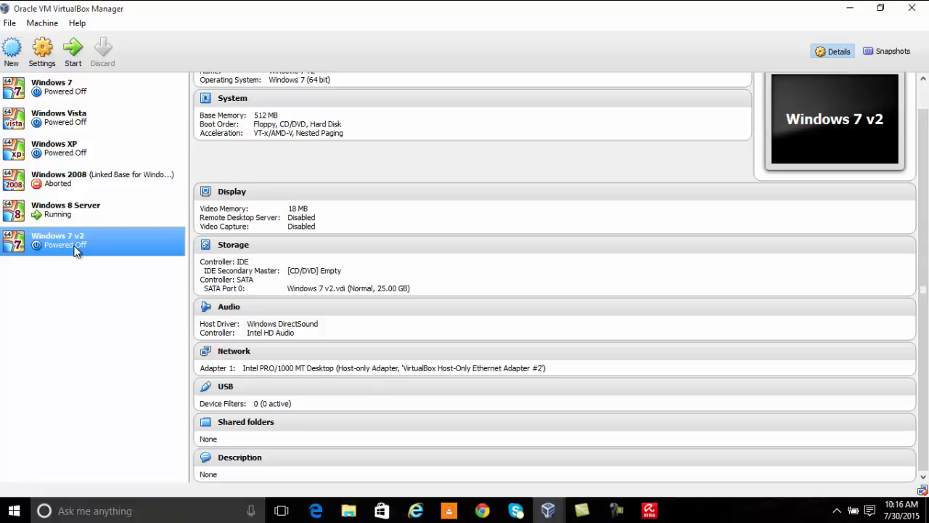
{"action": "left_click", "coordinate": [7, 24]}
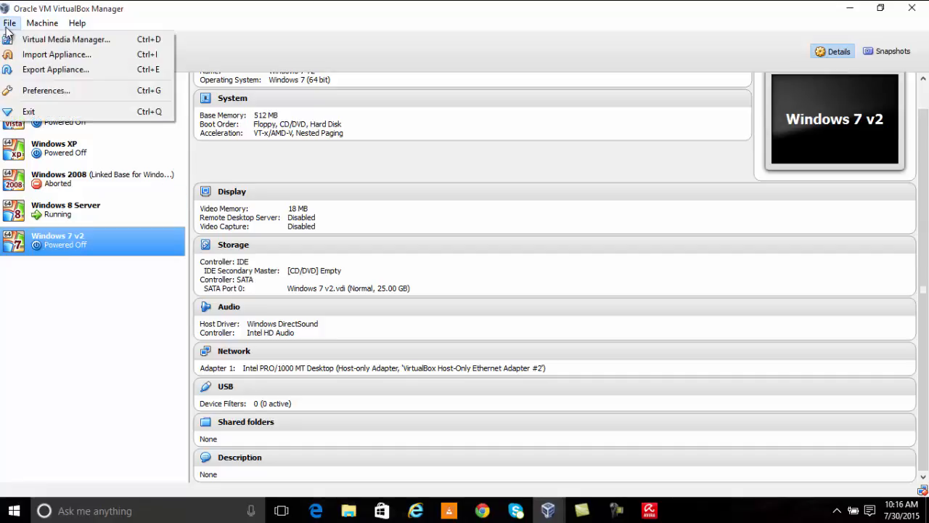
{"action": "left_click", "coordinate": [32, 95]}
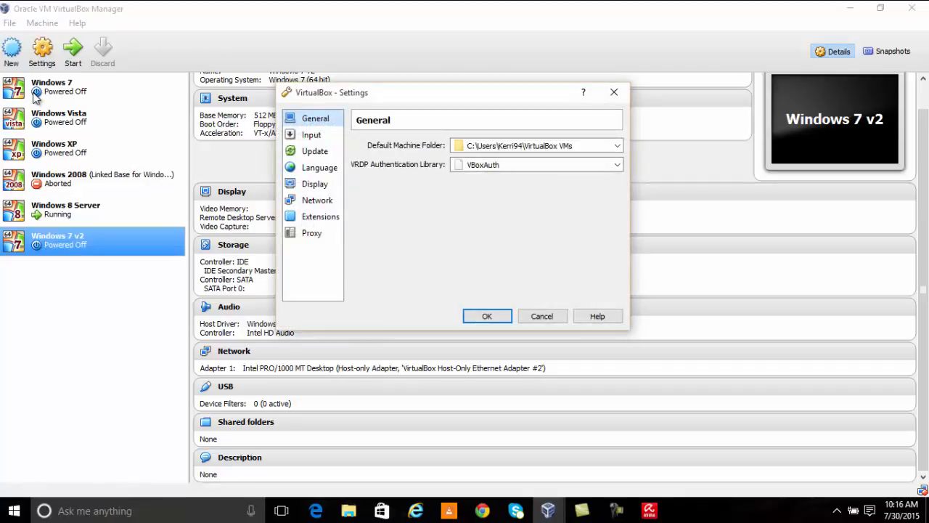
{"action": "left_click", "coordinate": [317, 207]}
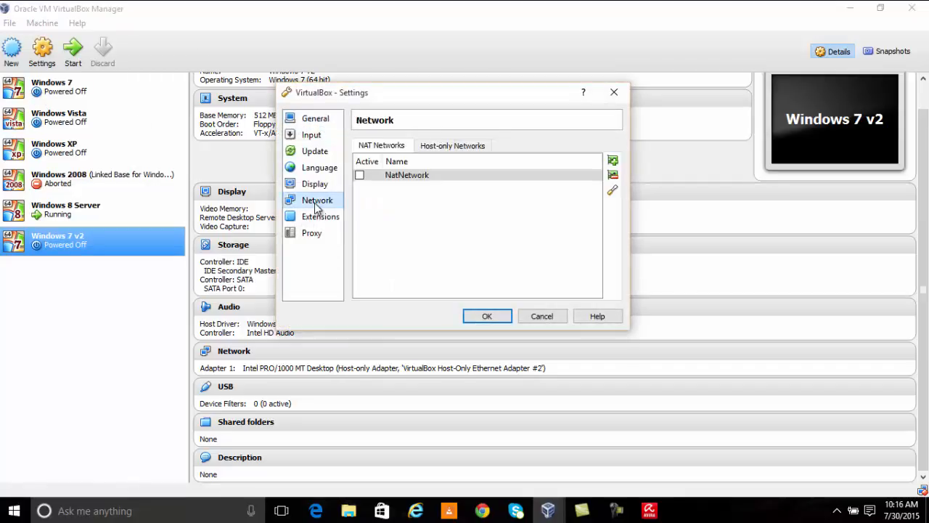
{"action": "left_click", "coordinate": [432, 147]}
{"action": "left_click", "coordinate": [392, 146]}
{"action": "left_click", "coordinate": [459, 147]}
{"action": "left_click", "coordinate": [379, 146]}
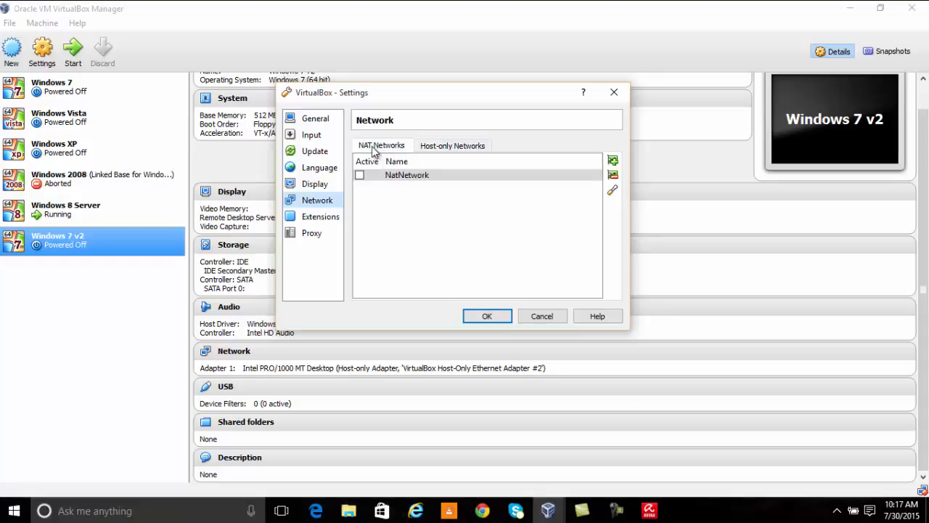
{"action": "left_click", "coordinate": [448, 147]}
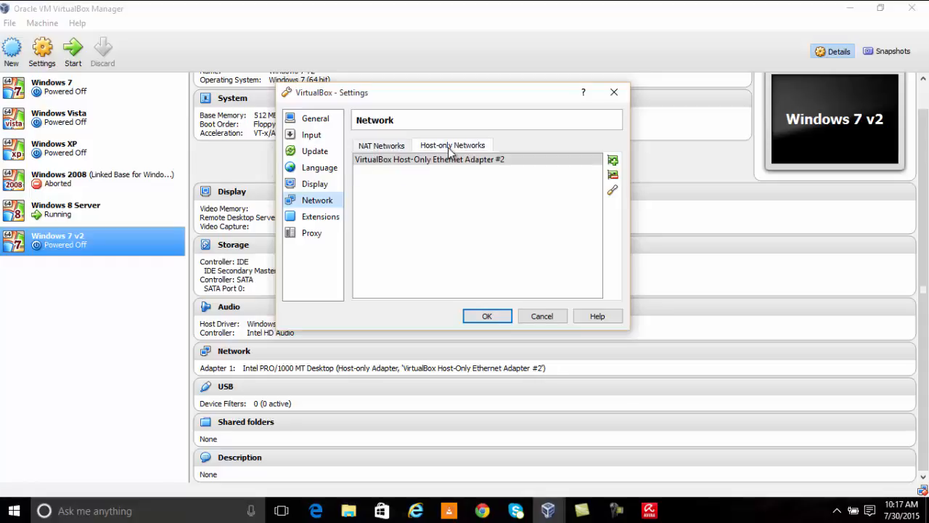
{"action": "left_click", "coordinate": [389, 149]}
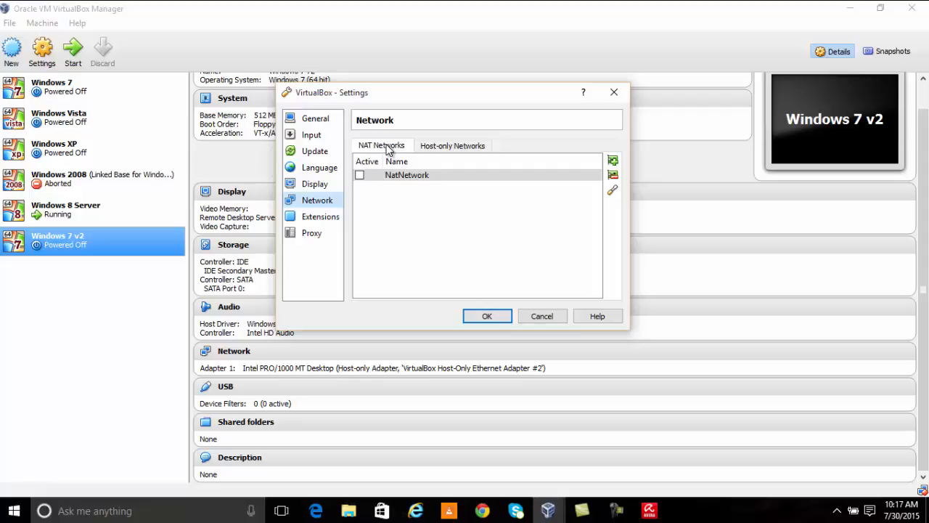
{"action": "left_click", "coordinate": [437, 149]}
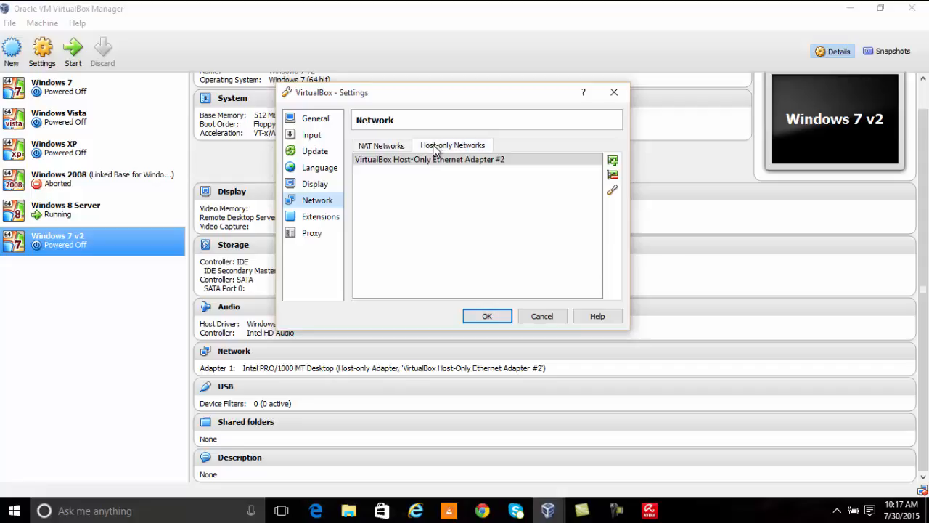
{"action": "left_click", "coordinate": [384, 147]}
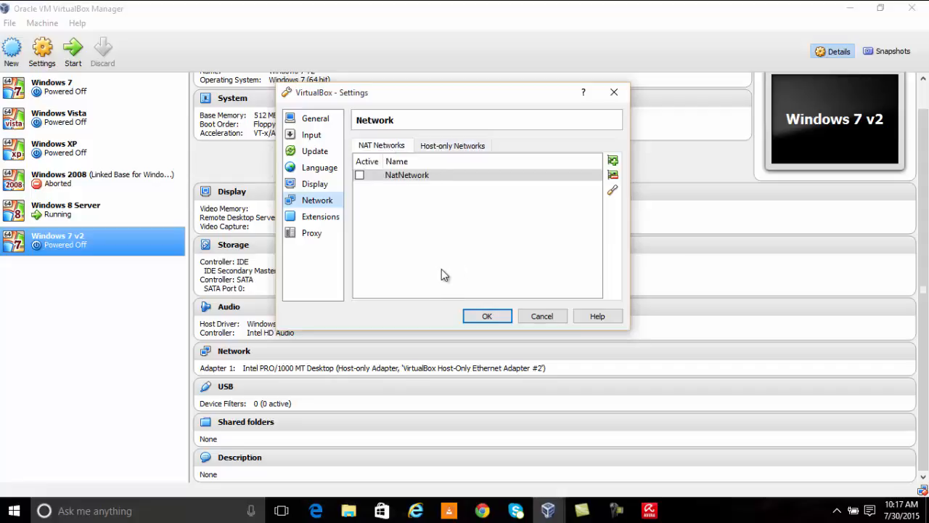
{"action": "left_click", "coordinate": [486, 316]}
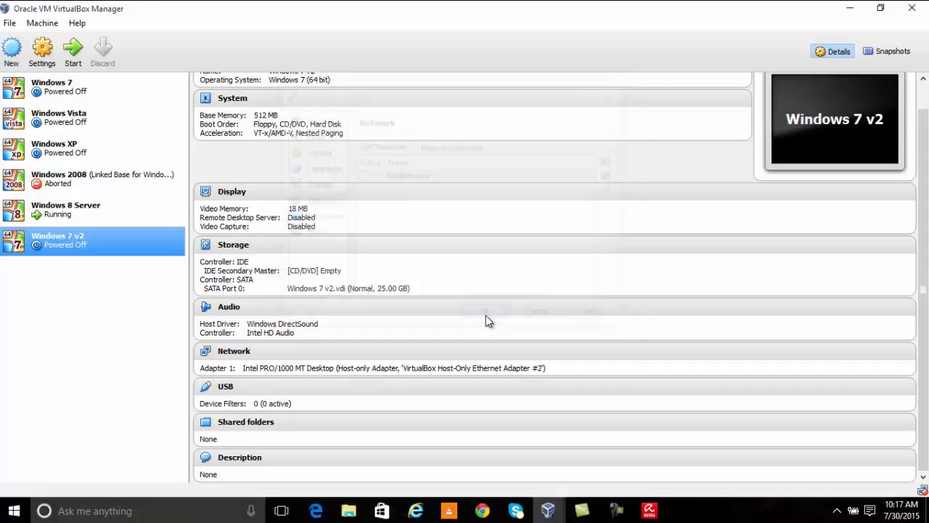
Step: Start the Windows 7 v2 virtual machine without choosing a start-up disk
{"action": "right_click", "coordinate": [53, 249]}
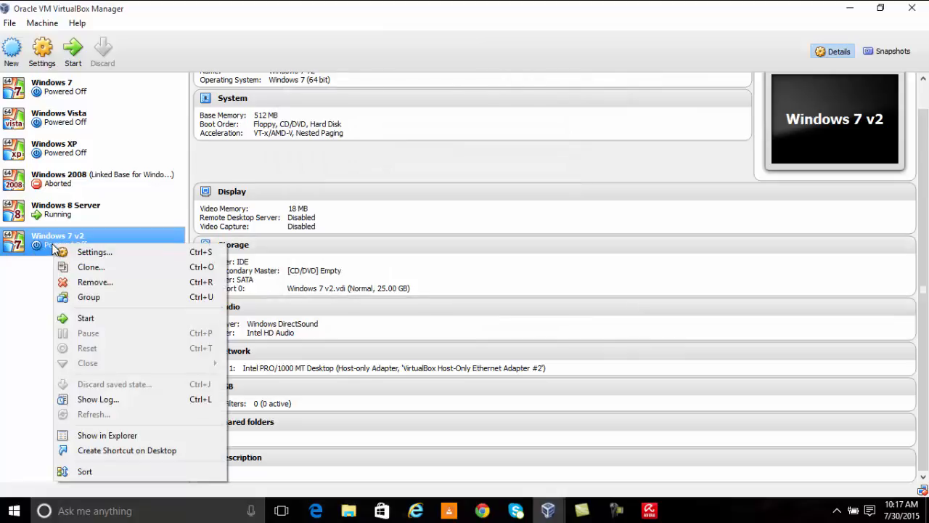
{"action": "left_click", "coordinate": [86, 319]}
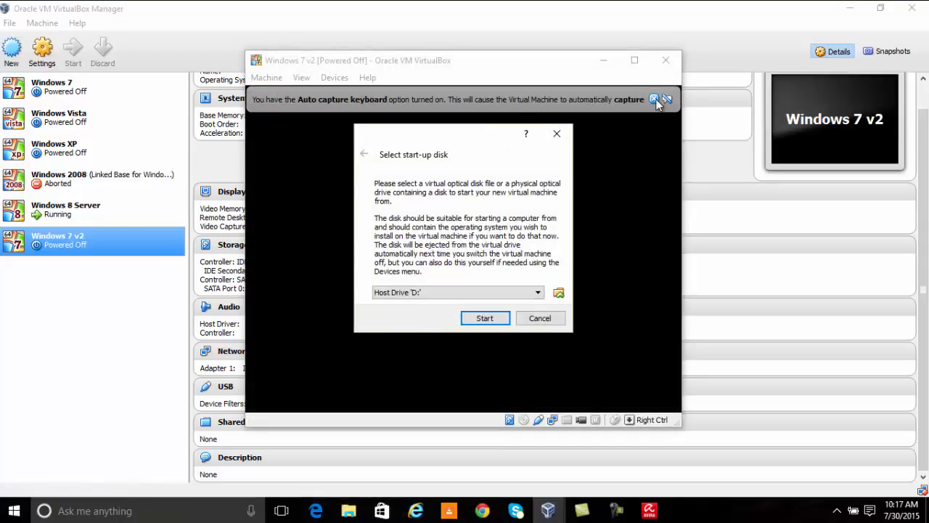
{"action": "left_click", "coordinate": [556, 319]}
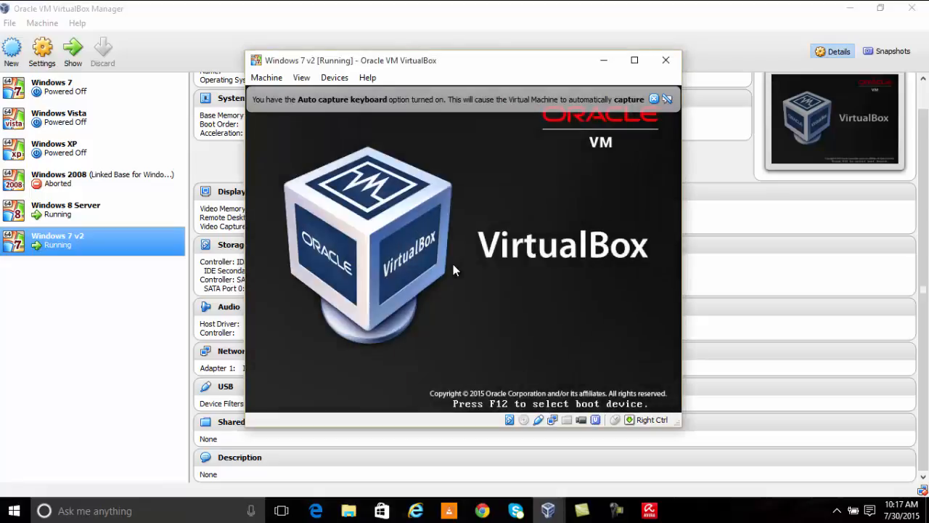
Step: Network-boot the machine by choosing l) LAN from the F12 boot menu
{"action": "key", "text": "F12"}
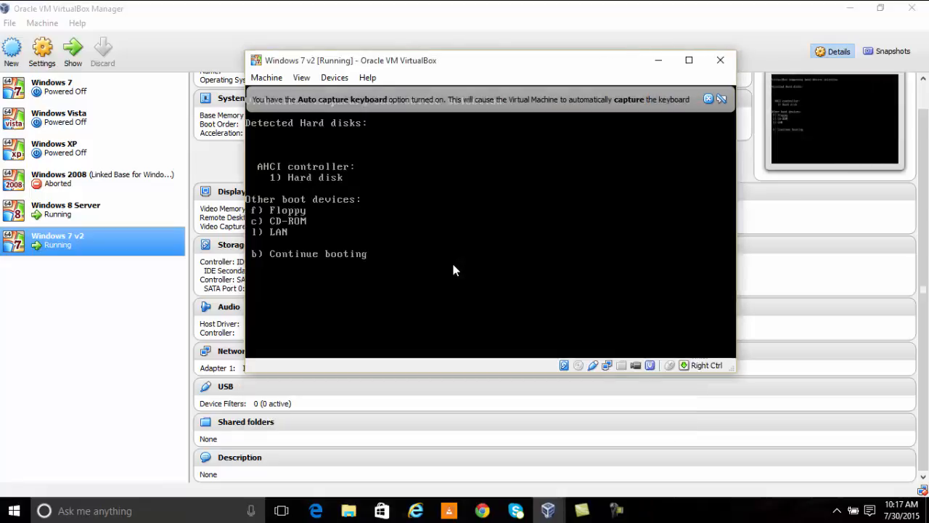
{"action": "left_click", "coordinate": [709, 98]}
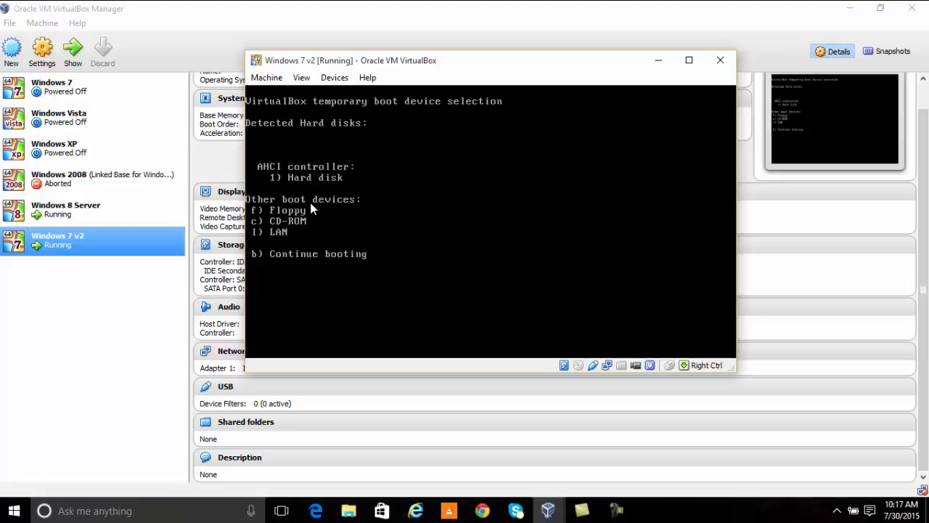
{"action": "key", "text": "l"}
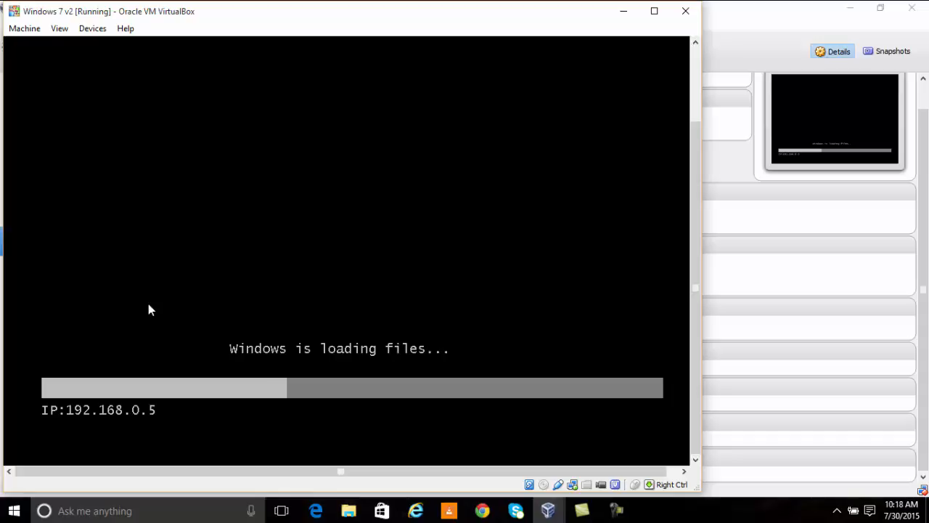
Step: Dismiss the VirtualBox notices and move the VM window aside
{"action": "left_click", "coordinate": [616, 511]}
{"action": "left_click", "coordinate": [819, 466]}
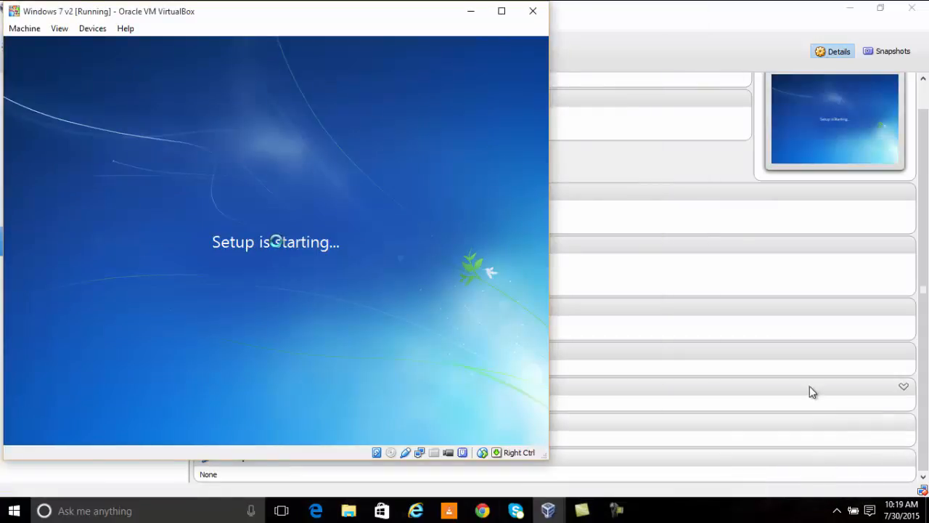
{"action": "left_click_drag", "start_coordinate": [291, 20], "coordinate": [409, 31]}
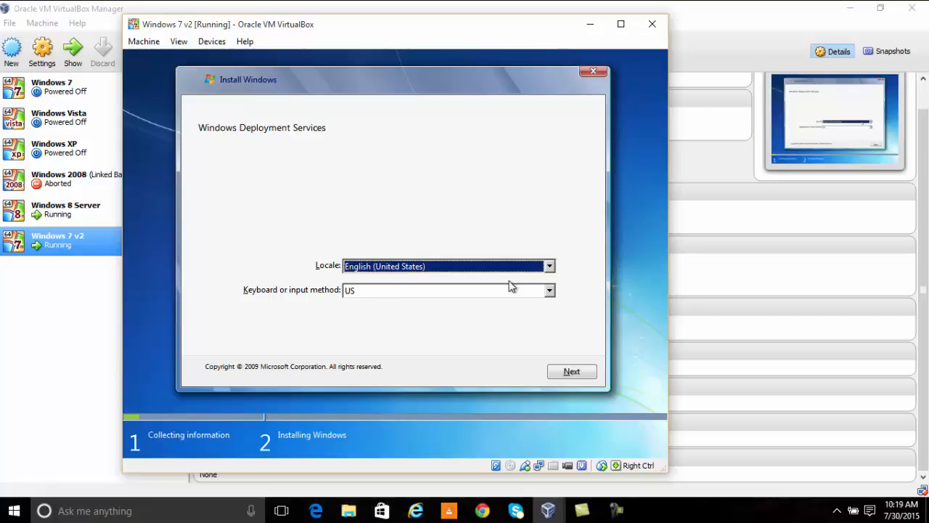
Step: Keep the English (United States) locale and US keyboard and continue setup
{"action": "left_click", "coordinate": [551, 267]}
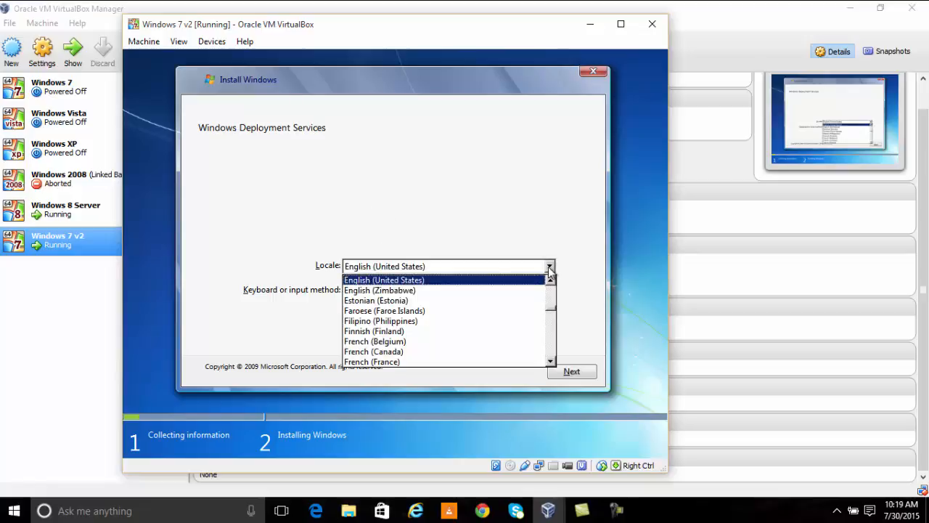
{"action": "left_click_drag", "start_coordinate": [551, 305], "coordinate": [550, 347]}
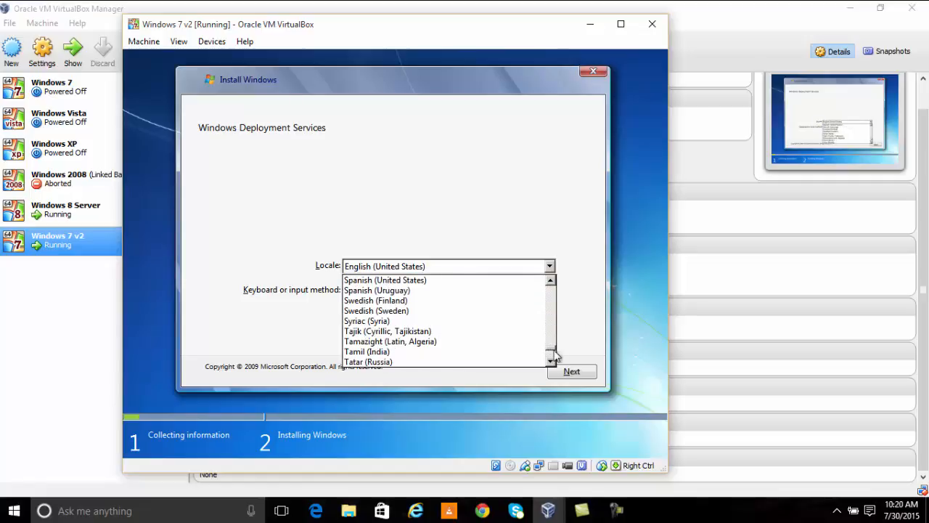
{"action": "left_click", "coordinate": [550, 361]}
{"action": "left_click", "coordinate": [550, 361]}
{"action": "left_click", "coordinate": [550, 361]}
{"action": "left_click", "coordinate": [541, 207]}
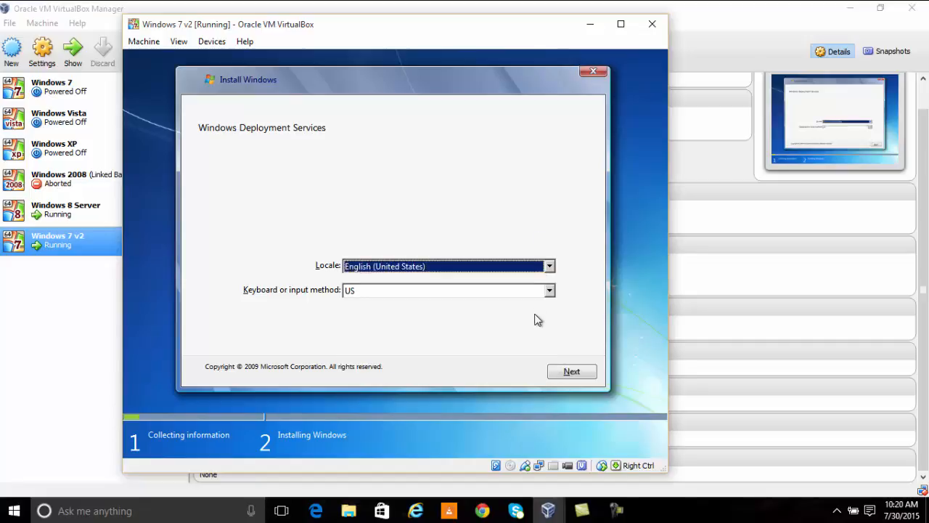
{"action": "left_click", "coordinate": [570, 372]}
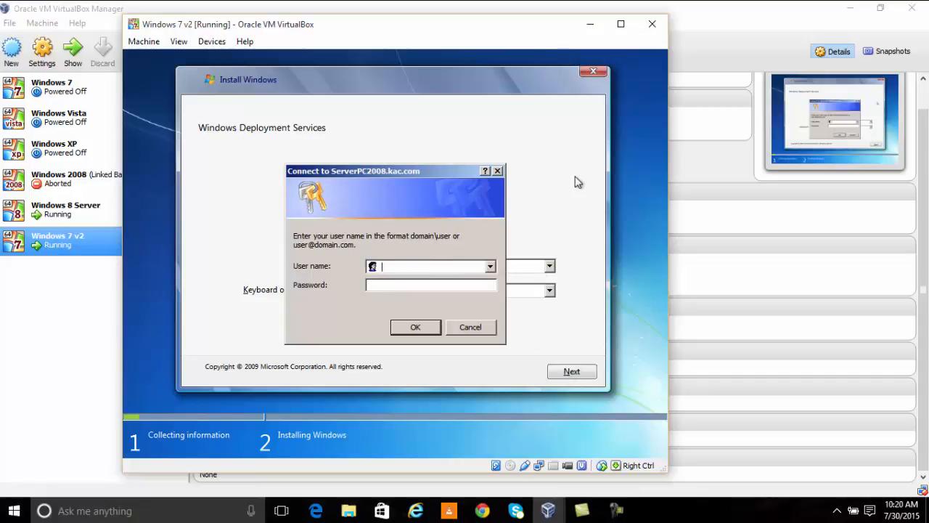
Step: Enter the domain administrator user name and password to connect to ServerPC2008.kac.com
{"action": "type", "text": "kac\\Administrator"}
{"action": "left_click", "coordinate": [404, 328]}
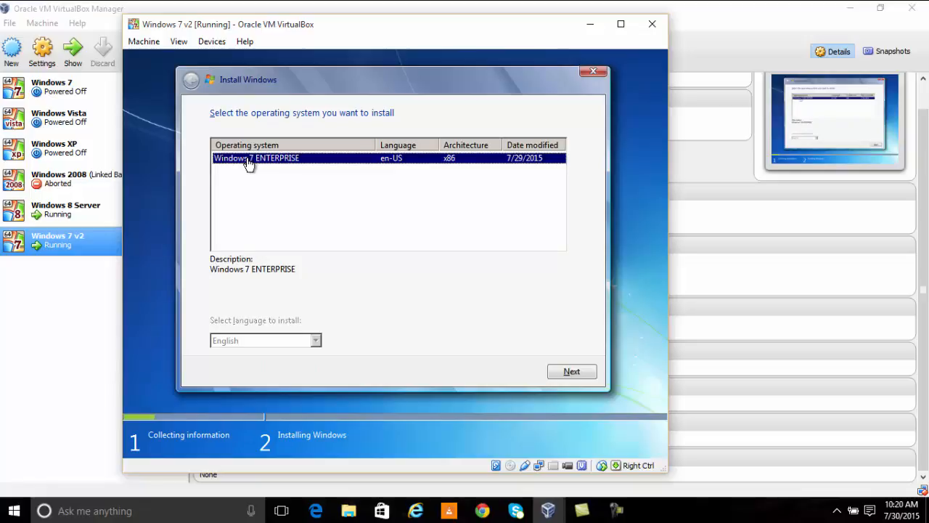
Step: Install Windows 7 ENTERPRISE onto Disk 0's unallocated space and let setup finish
{"action": "left_click", "coordinate": [585, 372]}
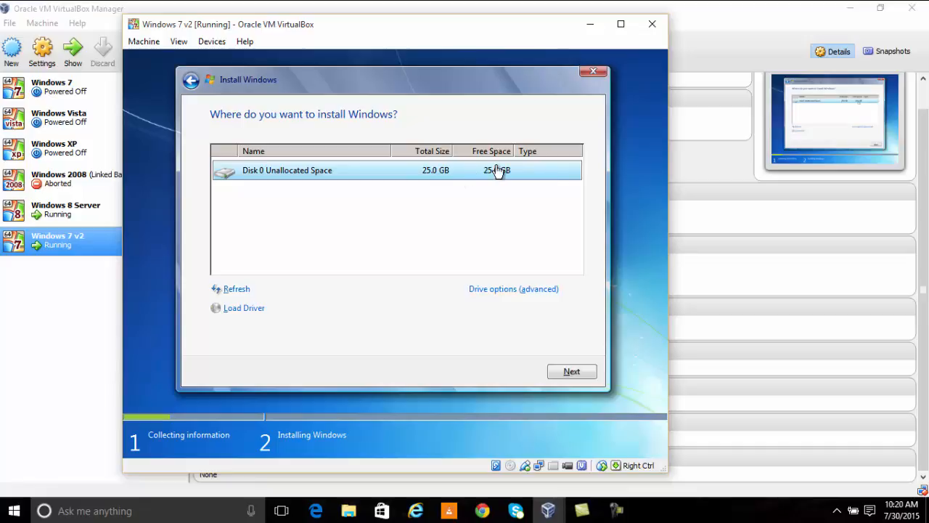
{"action": "left_click", "coordinate": [559, 375]}
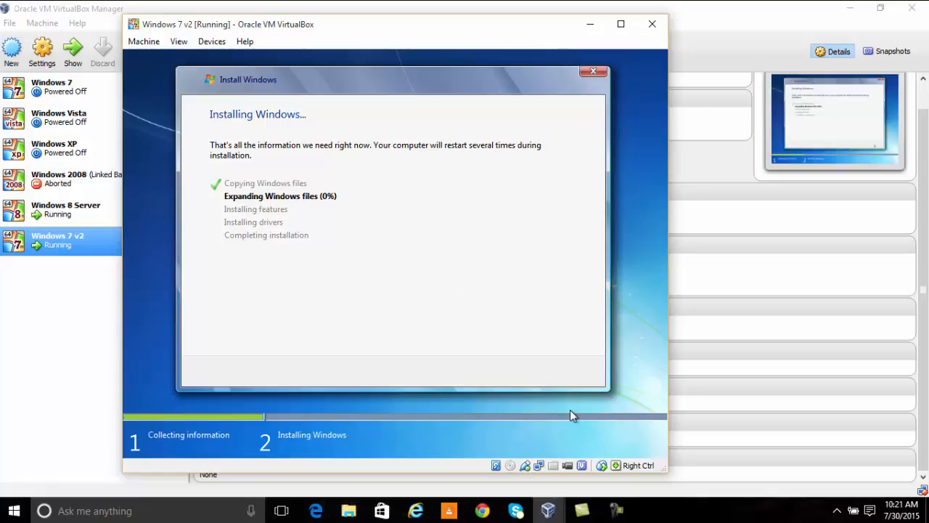
{"action": "left_click", "coordinate": [616, 510]}
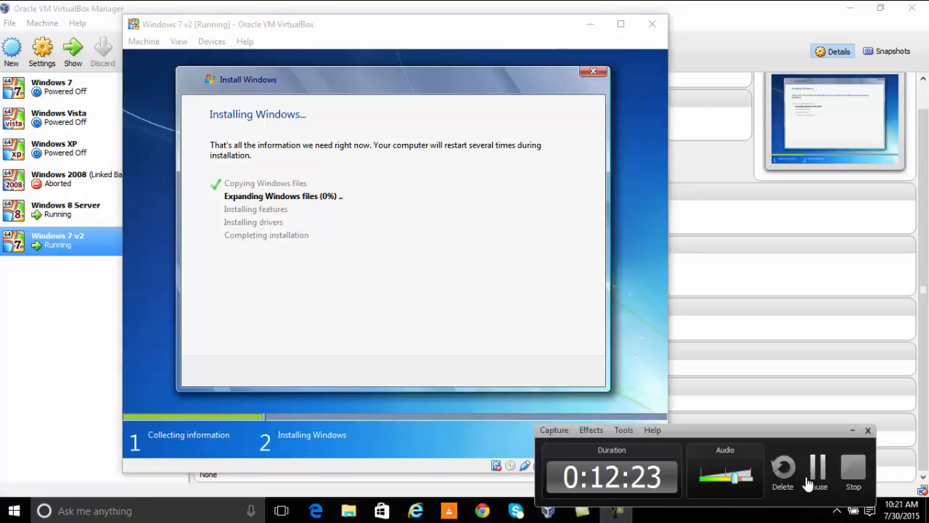
{"action": "left_click", "coordinate": [817, 473]}
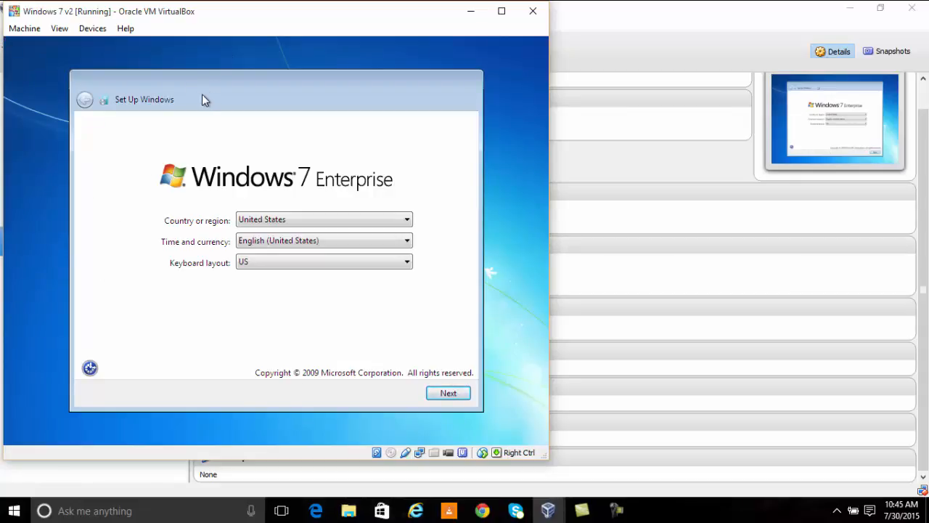
Step: Set the country or region to Trinidad and Tobago and enter a user name
{"action": "left_click", "coordinate": [314, 225]}
{"action": "left_click", "coordinate": [331, 105]}
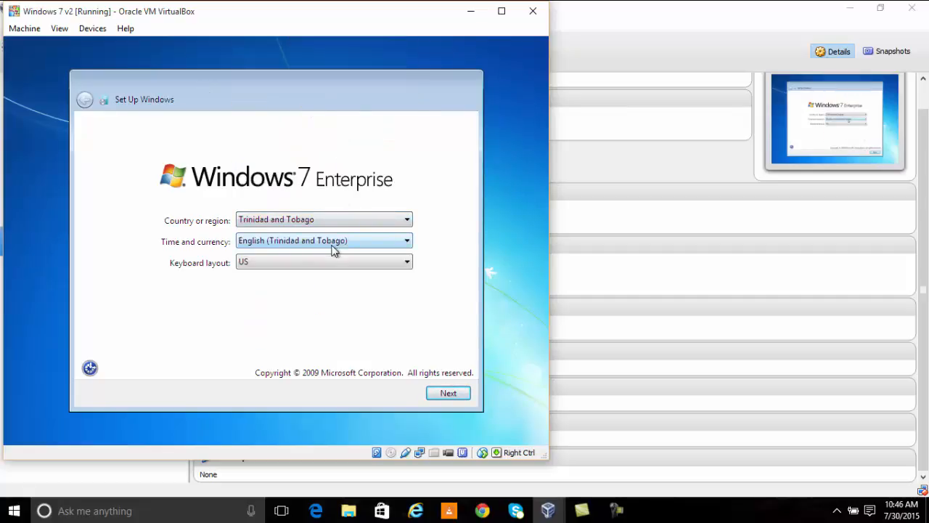
{"action": "left_click", "coordinate": [448, 393]}
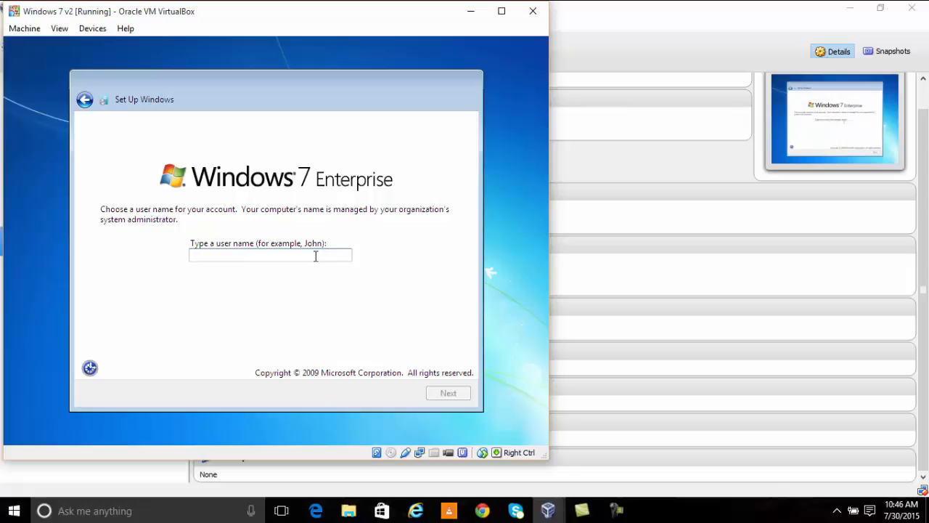
{"action": "type", "text": "Kerron"}
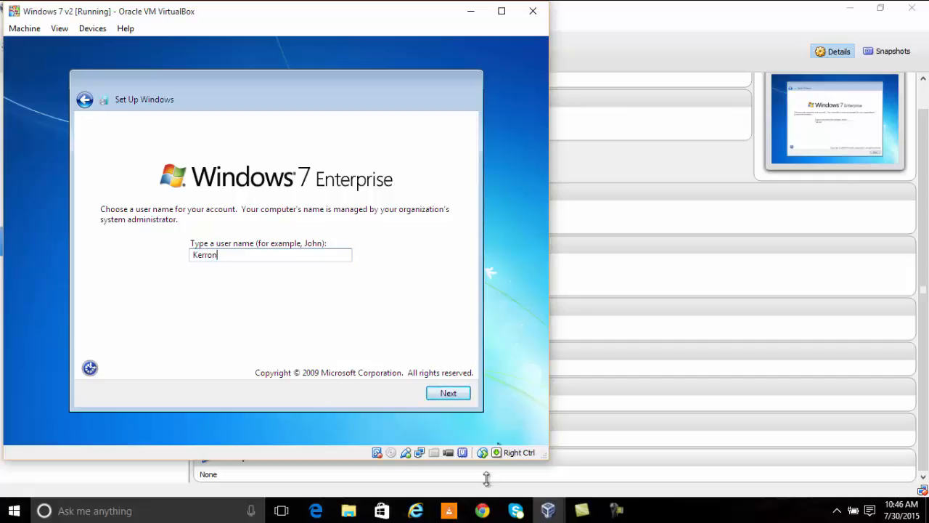
{"action": "left_click", "coordinate": [461, 400]}
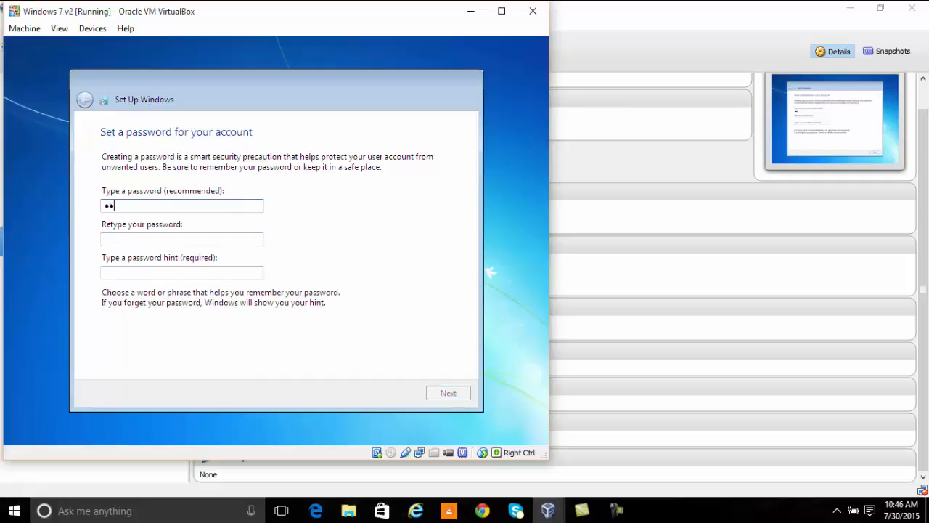
Step: Enter and retype the account password, with the hint 'my password'
{"action": "key", "text": "BackSpace"}
{"action": "key", "text": "BackSpace"}
{"action": "key", "text": "BackSpace"}
{"action": "key", "text": "BackSpace"}
{"action": "type", "text": "pod1"}
{"action": "key", "text": "Tab"}
{"action": "type", "text": "passw"}
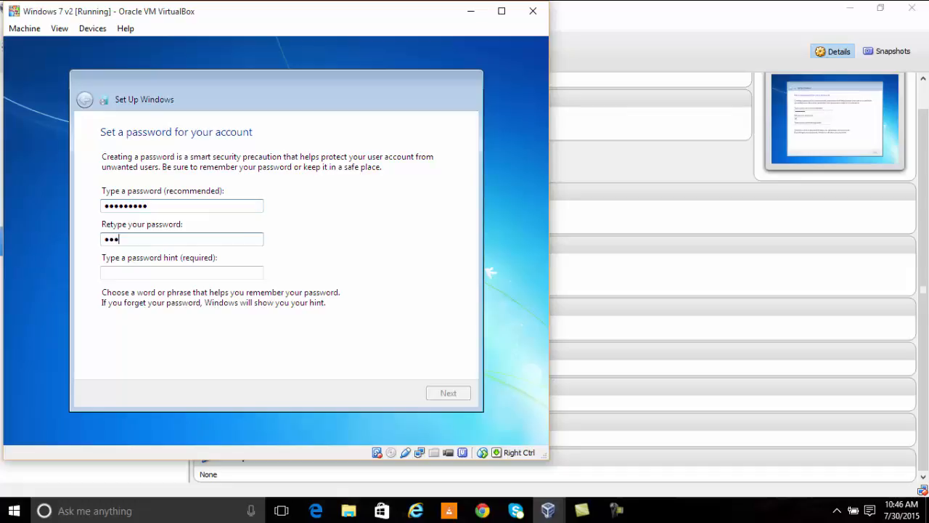
{"action": "type", "text": "o"}
{"action": "left_click", "coordinate": [138, 276]}
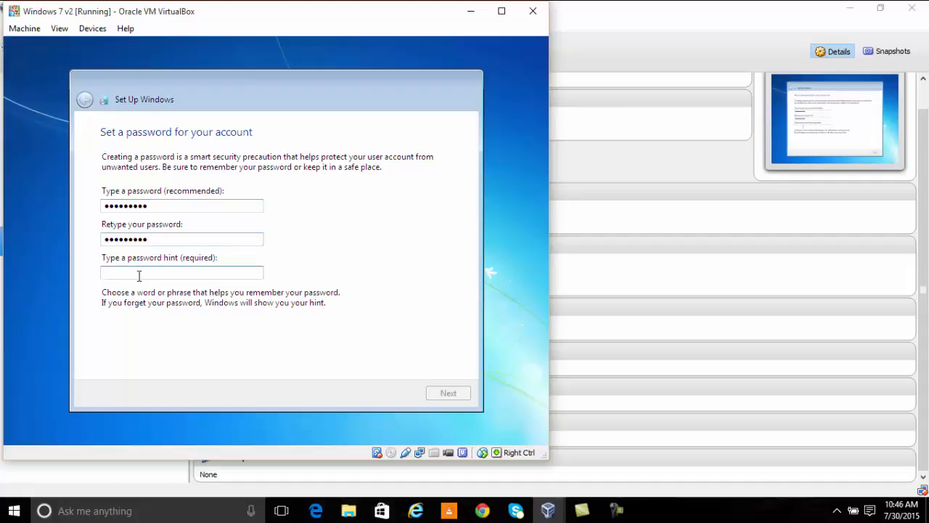
{"action": "type", "text": "my pass"}
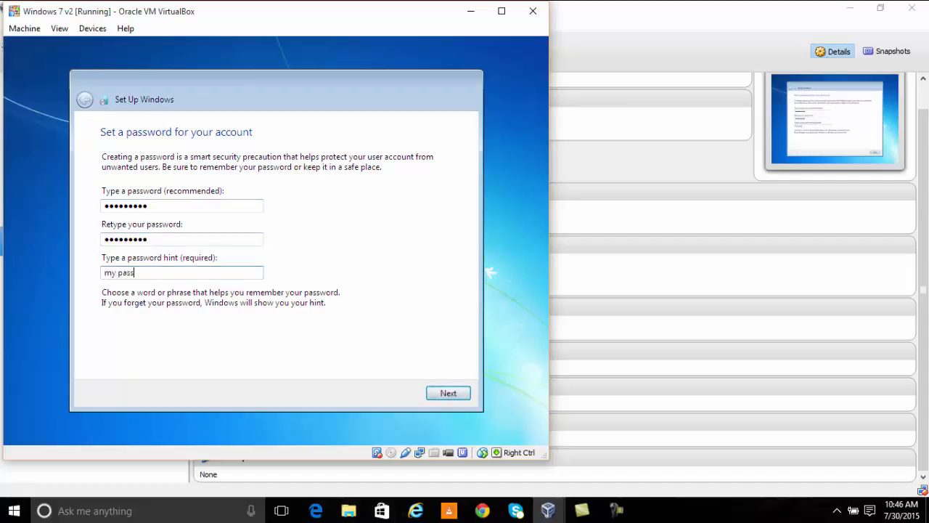
{"action": "type", "text": "d"}
Step: Accept the license terms and choose Use recommended settings
{"action": "left_click", "coordinate": [450, 395]}
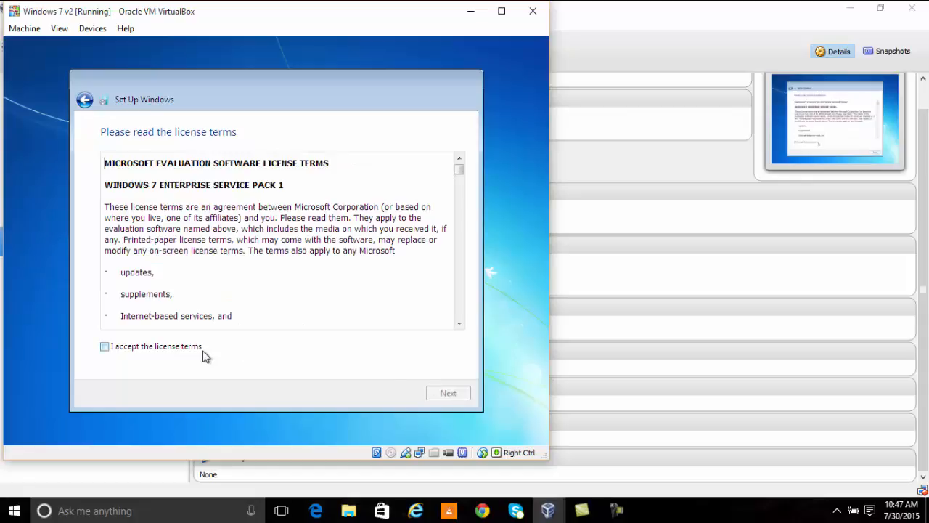
{"action": "left_click", "coordinate": [185, 349]}
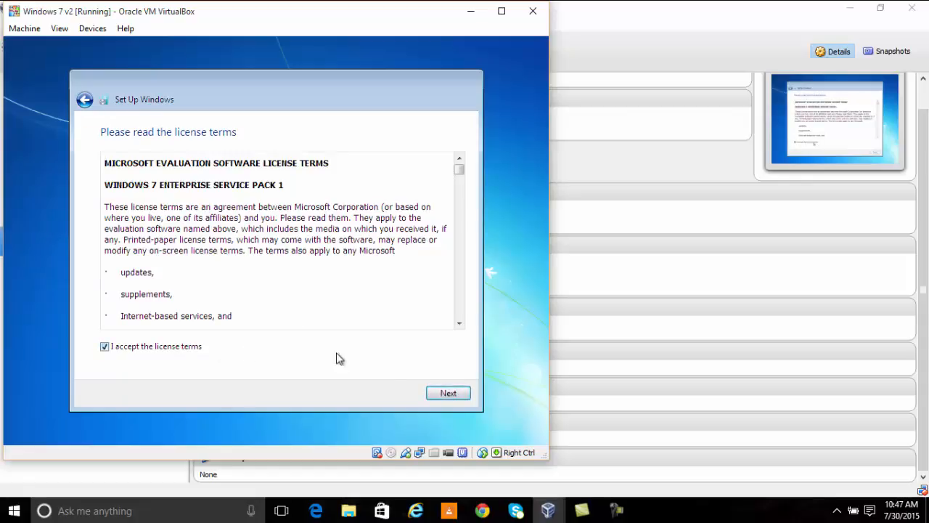
{"action": "left_click", "coordinate": [460, 399]}
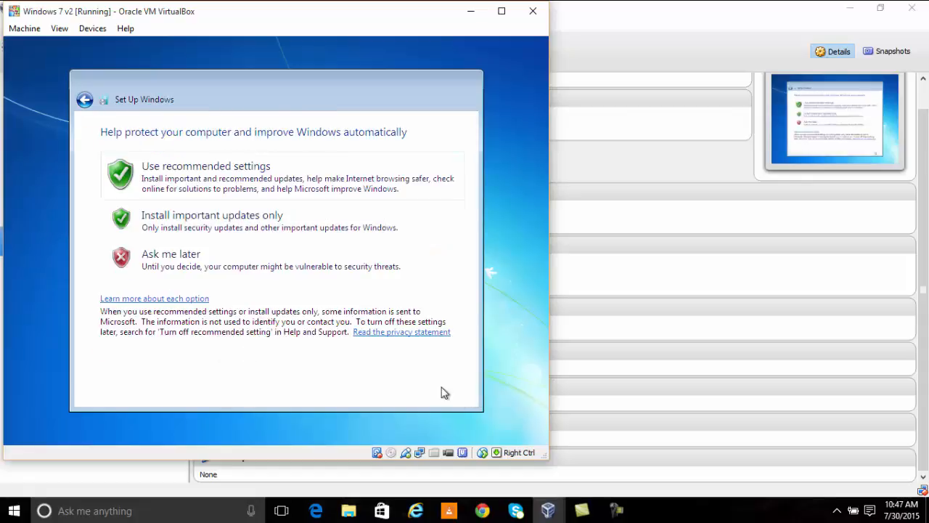
{"action": "left_click", "coordinate": [255, 183]}
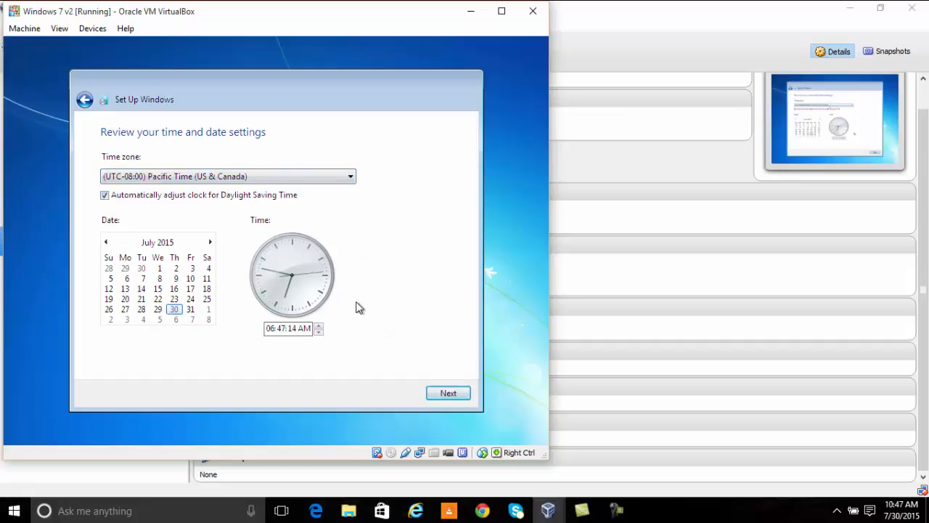
Step: Set the guest clock to 10:47 AM Pacific Time and finish setup
{"action": "left_click", "coordinate": [318, 326]}
{"action": "left_click", "coordinate": [318, 327]}
{"action": "left_click", "coordinate": [318, 327]}
{"action": "left_click", "coordinate": [318, 326]}
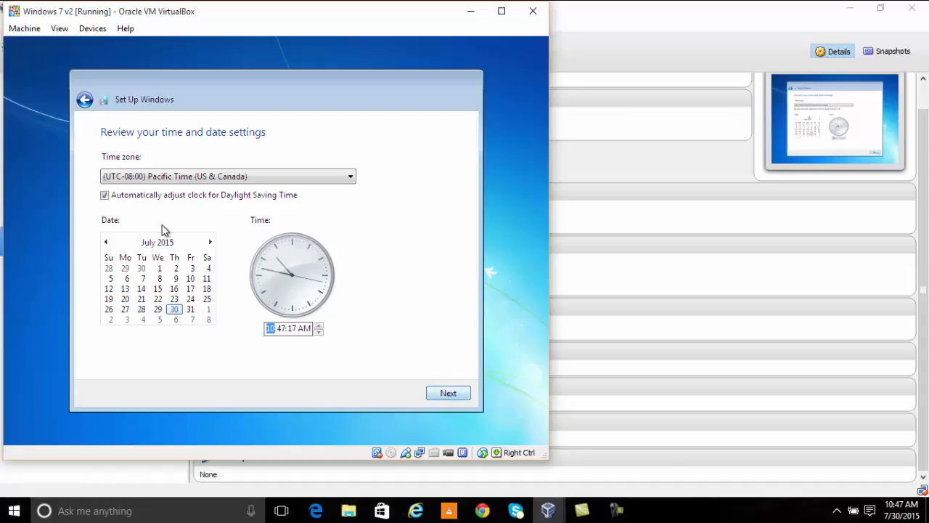
{"action": "left_click", "coordinate": [440, 396]}
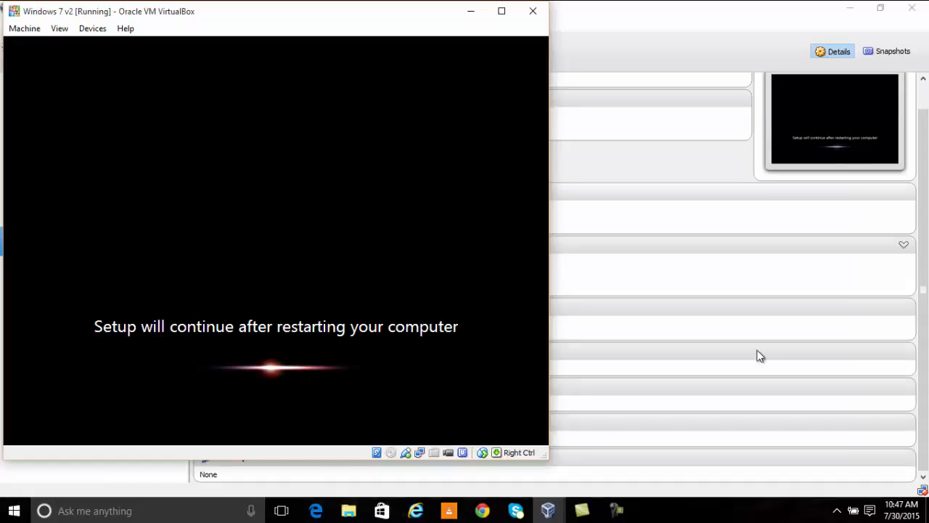
Step: Wait through the restart and first-use preparation until the Windows 7 logon screen appears
{"action": "left_click", "coordinate": [618, 514]}
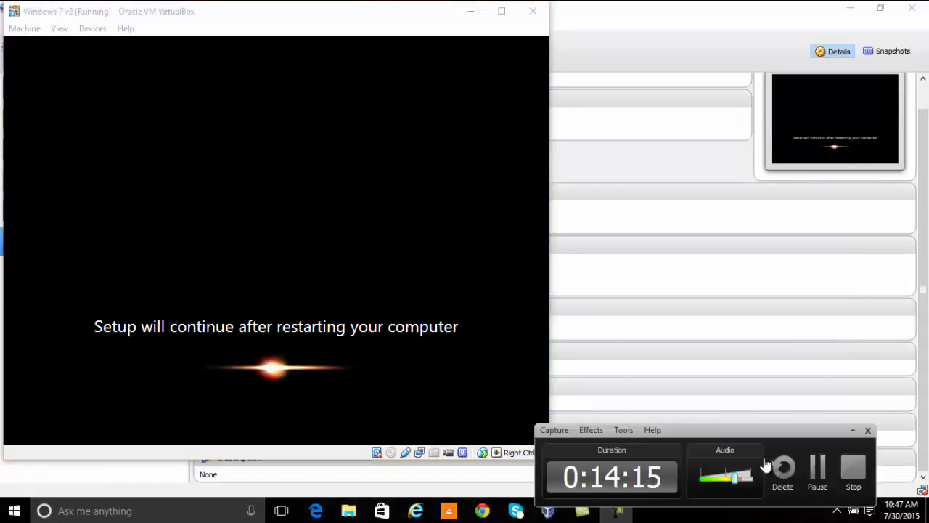
{"action": "left_click", "coordinate": [821, 470]}
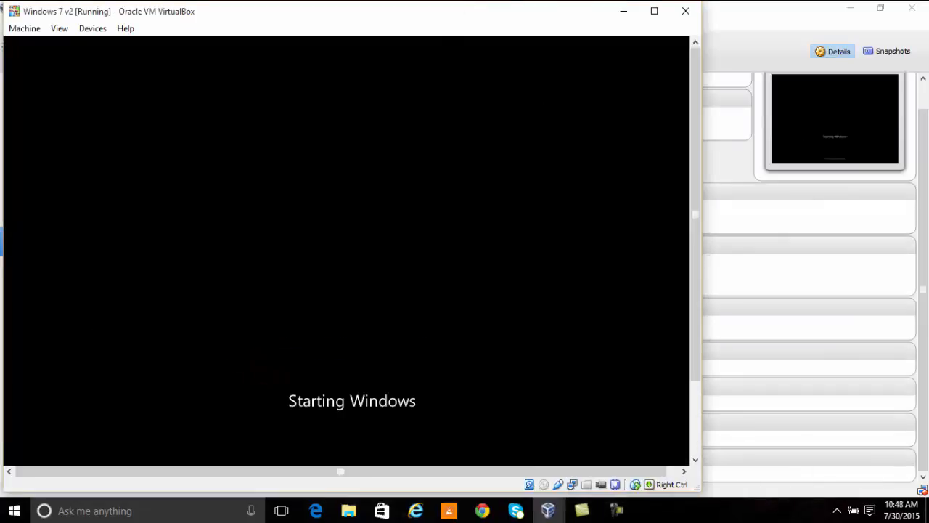
{"action": "left_click_drag", "start_coordinate": [693, 283], "coordinate": [692, 357]}
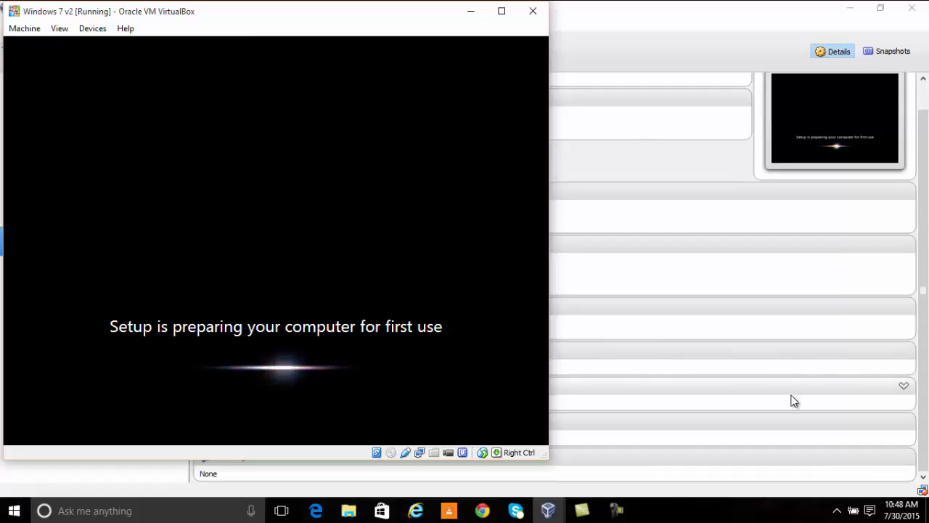
{"action": "left_click", "coordinate": [617, 512]}
{"action": "left_click", "coordinate": [818, 472]}
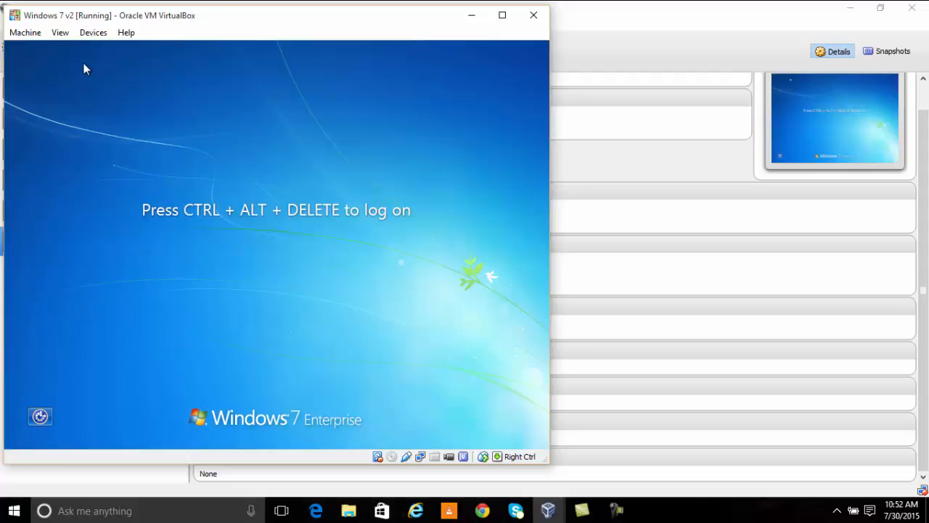
Step: Send Ctrl-Alt-Del and sign in to kac.com as the domain administrator
{"action": "left_click", "coordinate": [28, 34]}
{"action": "left_click", "coordinate": [54, 137]}
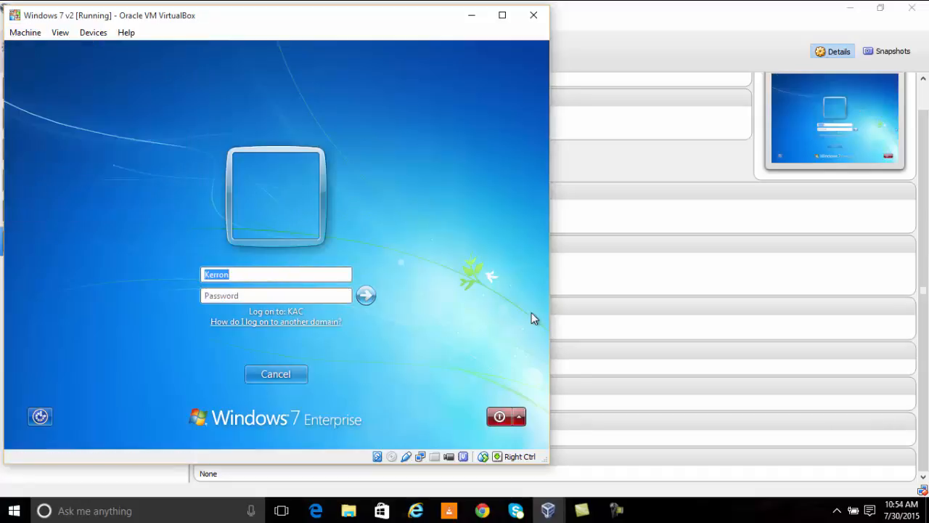
{"action": "key", "text": "BackSpace"}
{"action": "type", "text": "kac\\Administrat"}
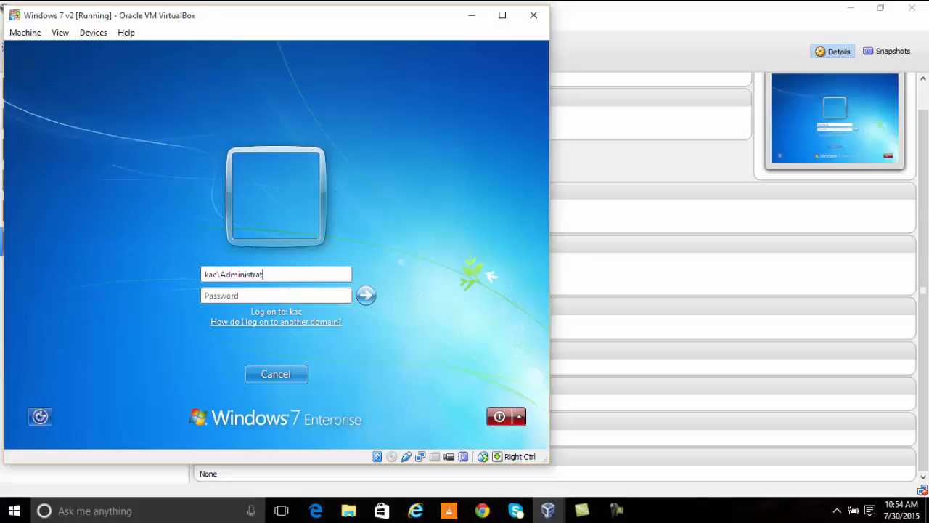
{"action": "type", "text": "P"}
{"action": "key", "text": "Return"}
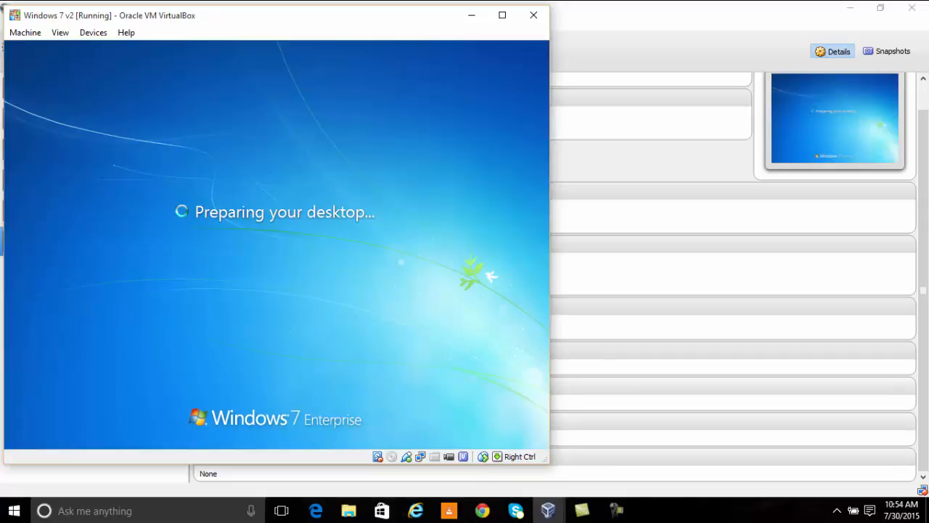
{"action": "mouse_move", "coordinate": [615, 510]}
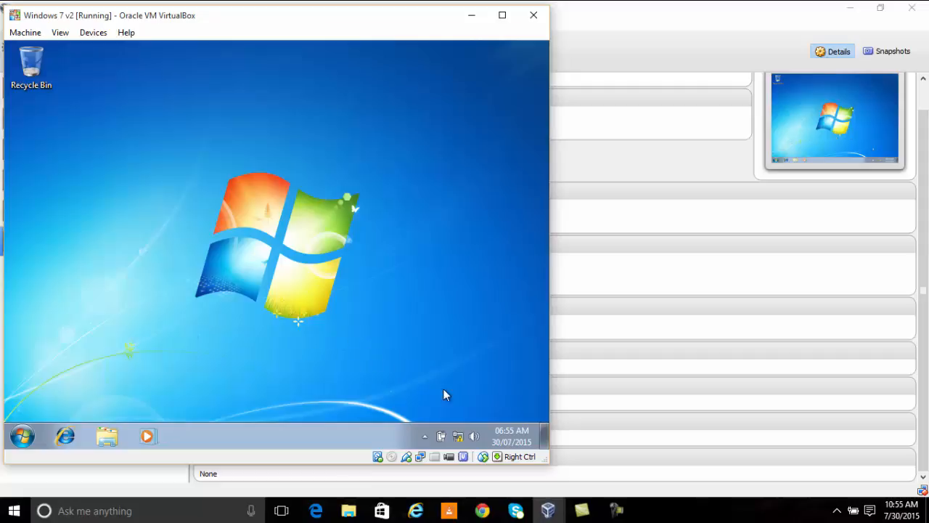
{"action": "mouse_move", "coordinate": [460, 439]}
{"action": "left_click", "coordinate": [21, 435]}
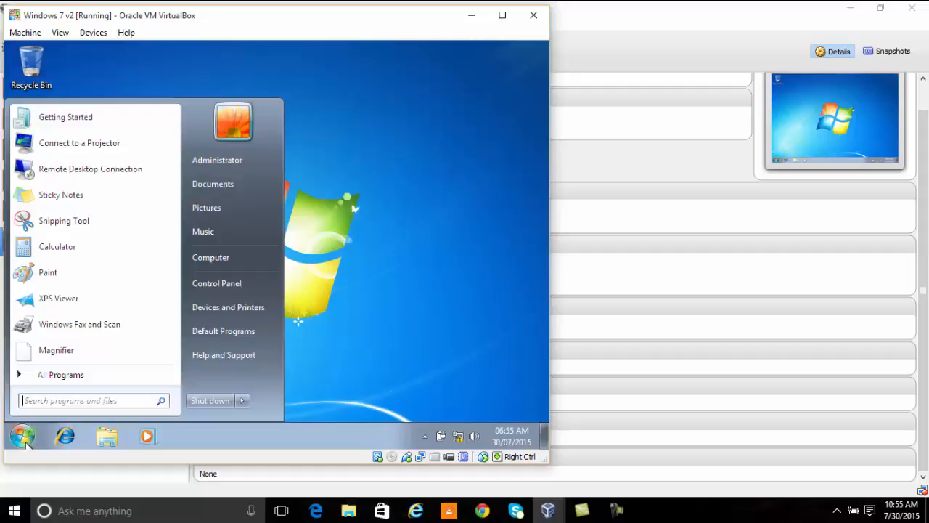
{"action": "right_click", "coordinate": [233, 258]}
{"action": "left_click", "coordinate": [275, 374]}
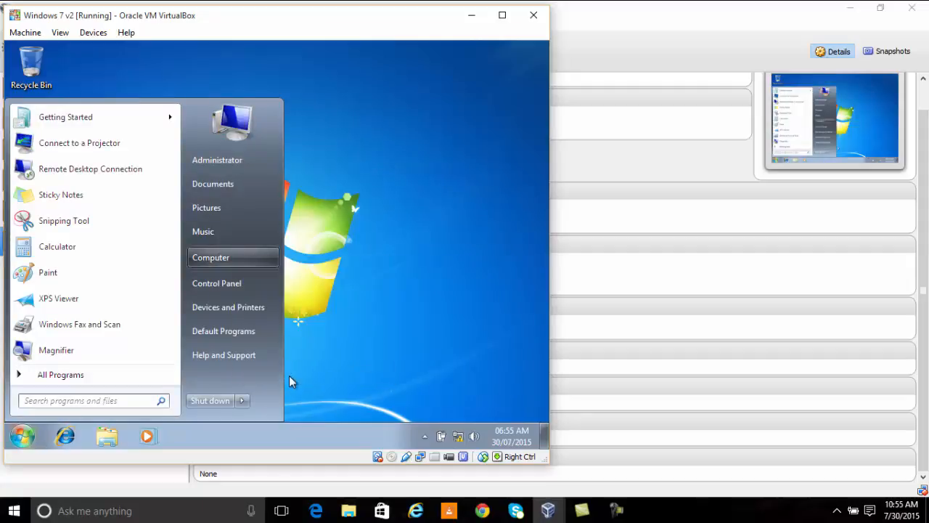
{"action": "scroll", "coordinate": [288, 360], "scroll_direction": "down", "scroll_amount": 2}
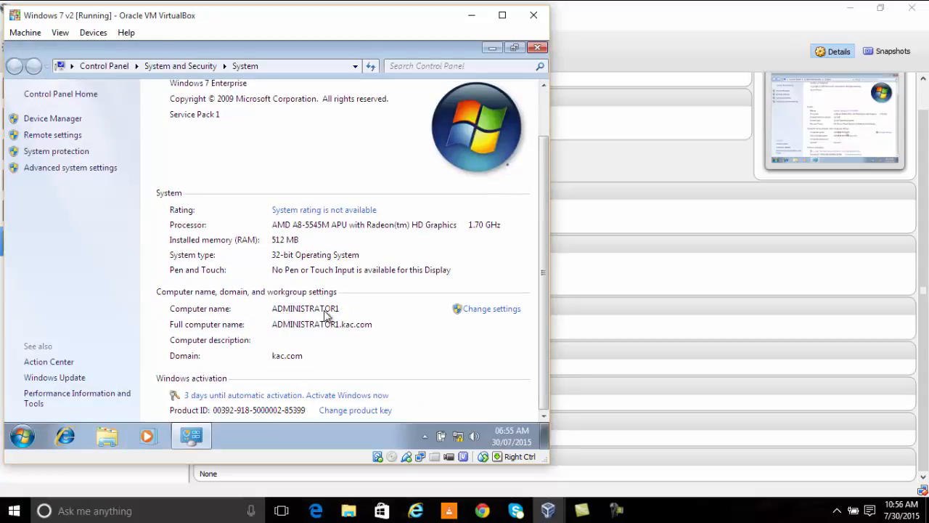
{"action": "scroll", "coordinate": [373, 196], "scroll_direction": "up", "scroll_amount": 2}
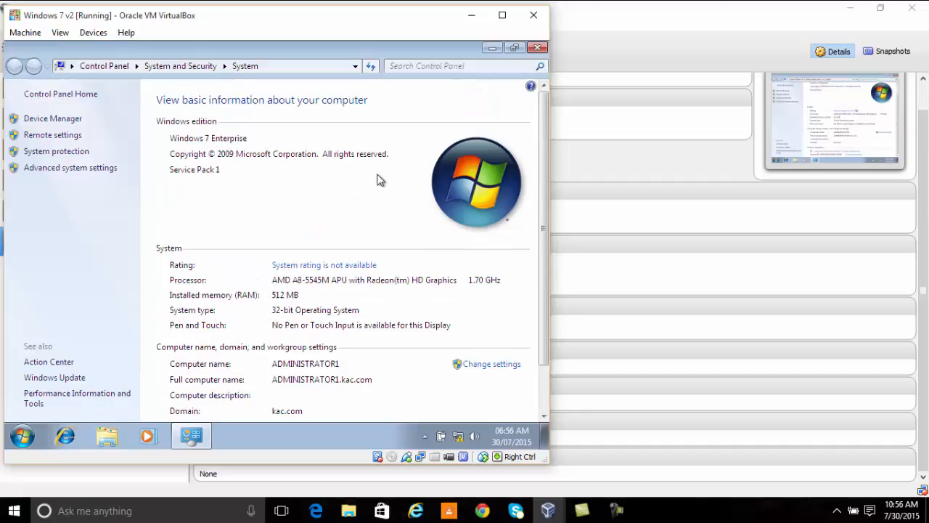
{"action": "left_click", "coordinate": [538, 48]}
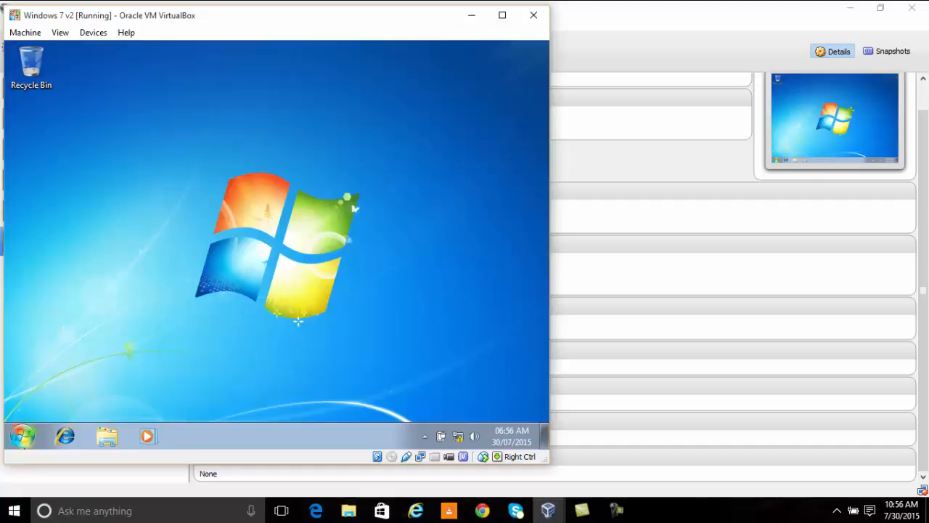
{"action": "left_click", "coordinate": [27, 440]}
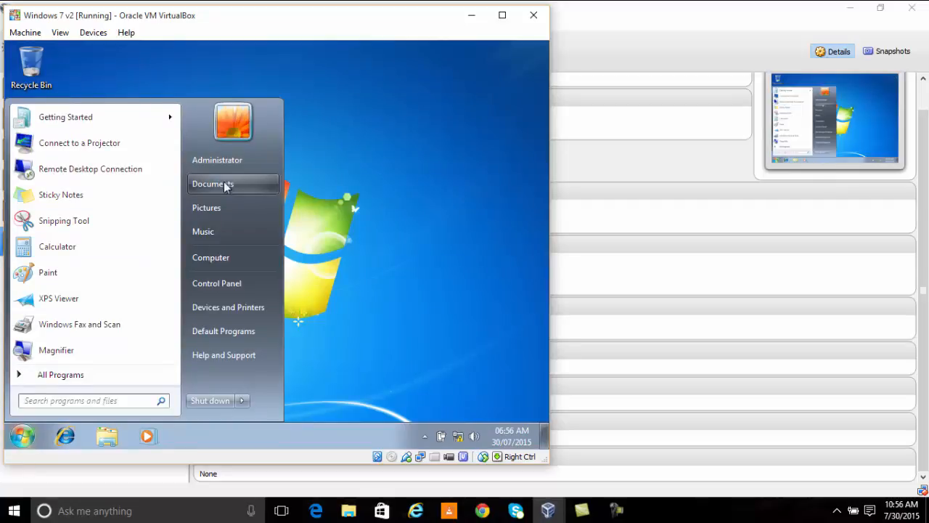
{"action": "left_click", "coordinate": [229, 263]}
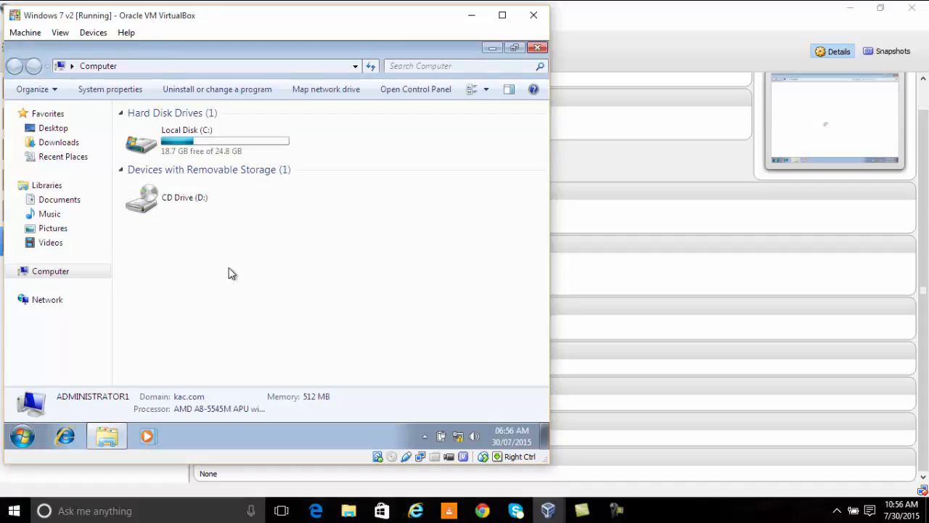
{"action": "left_click", "coordinate": [538, 48]}
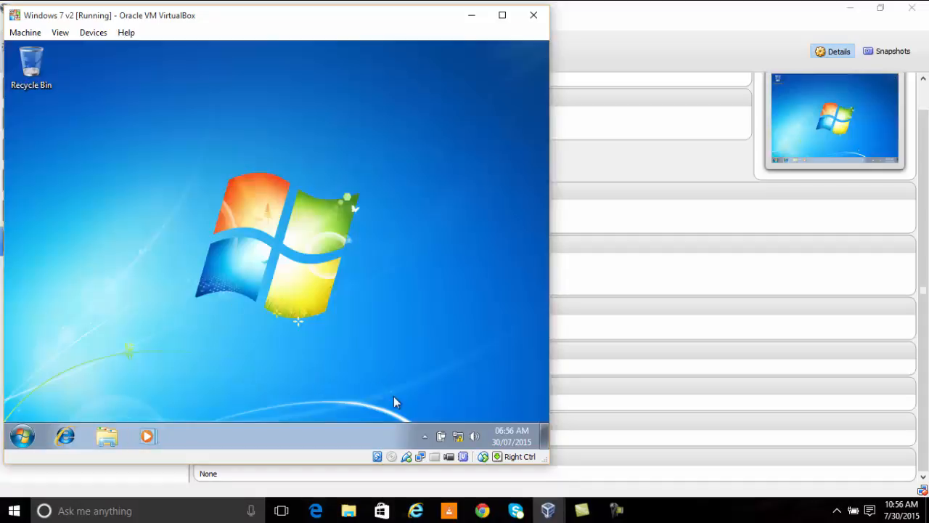